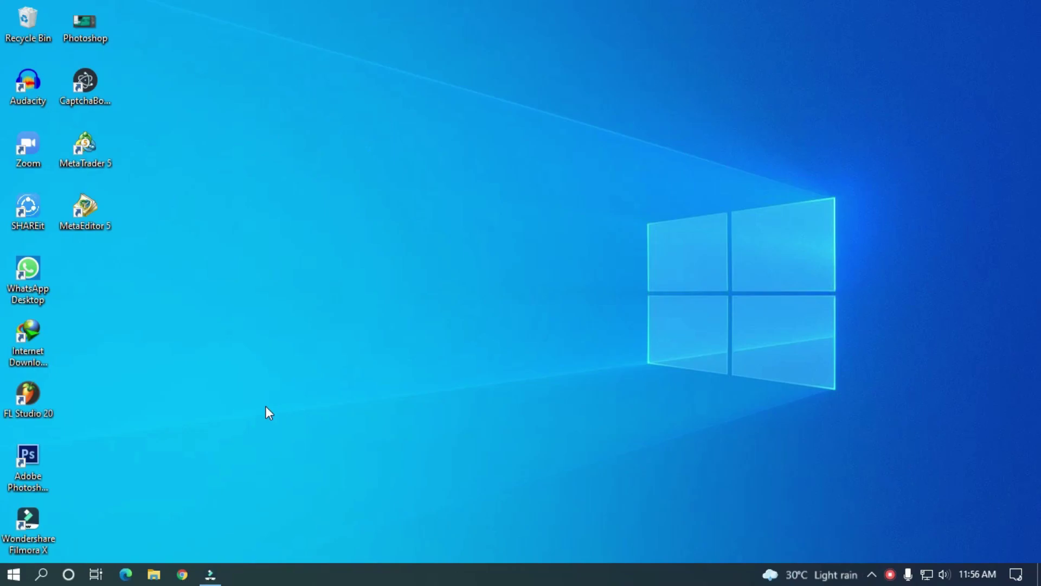
Step: Add the archery clip from the Media library to the timeline and zoom in on it
left_click(210, 574)
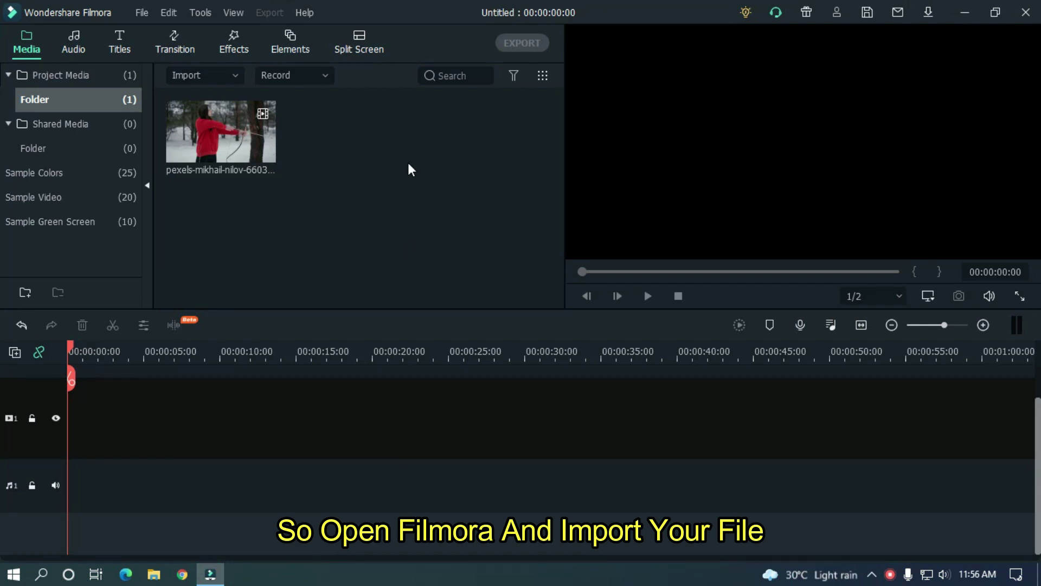
mouse_move(276, 142)
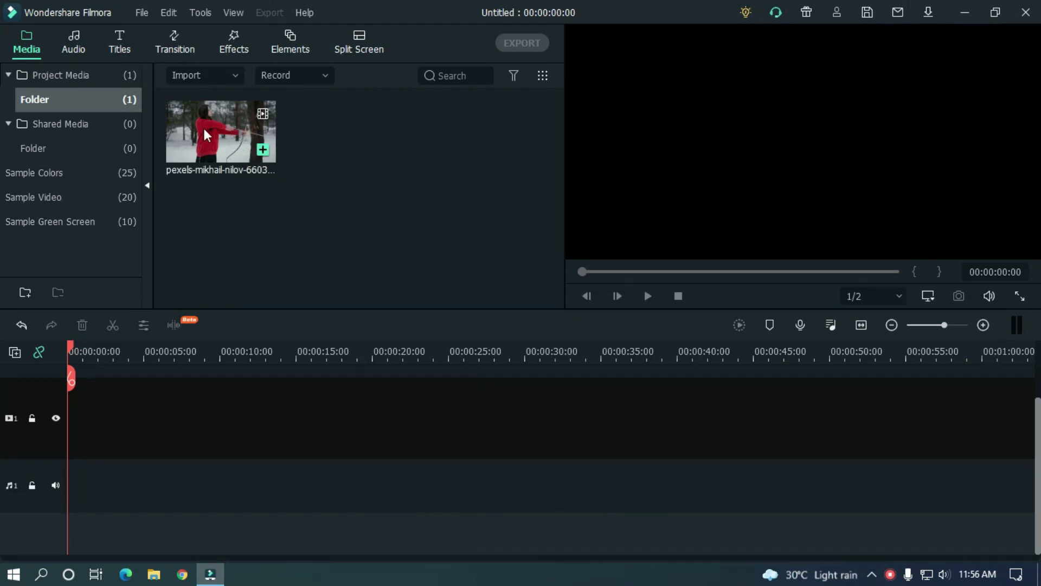
left_click_drag(214, 115, 111, 425)
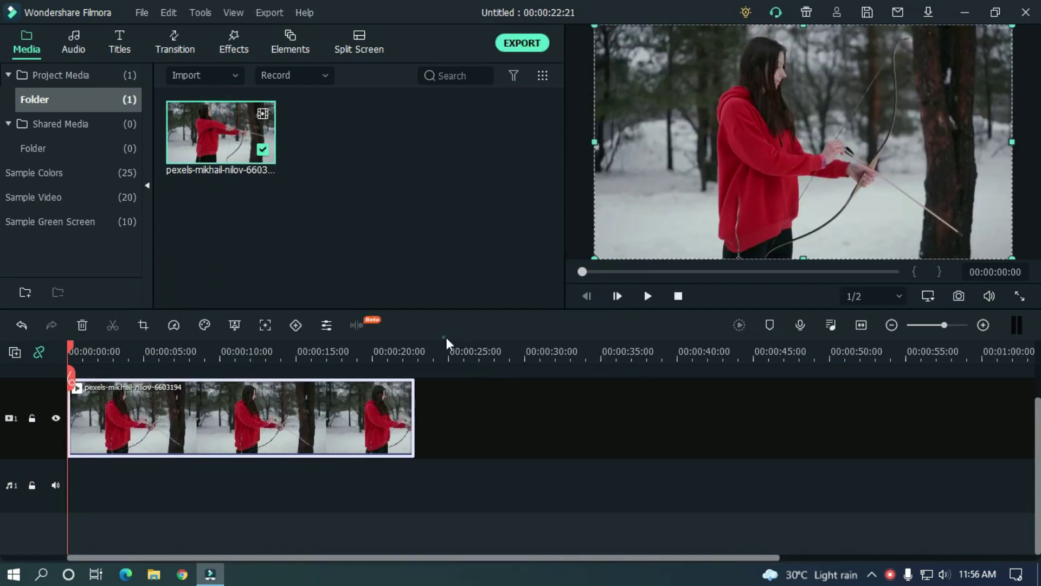
left_click_drag(329, 347, 714, 353)
Step: Split the clip at the first cut point and delete the unwanted opening part
left_click(269, 352)
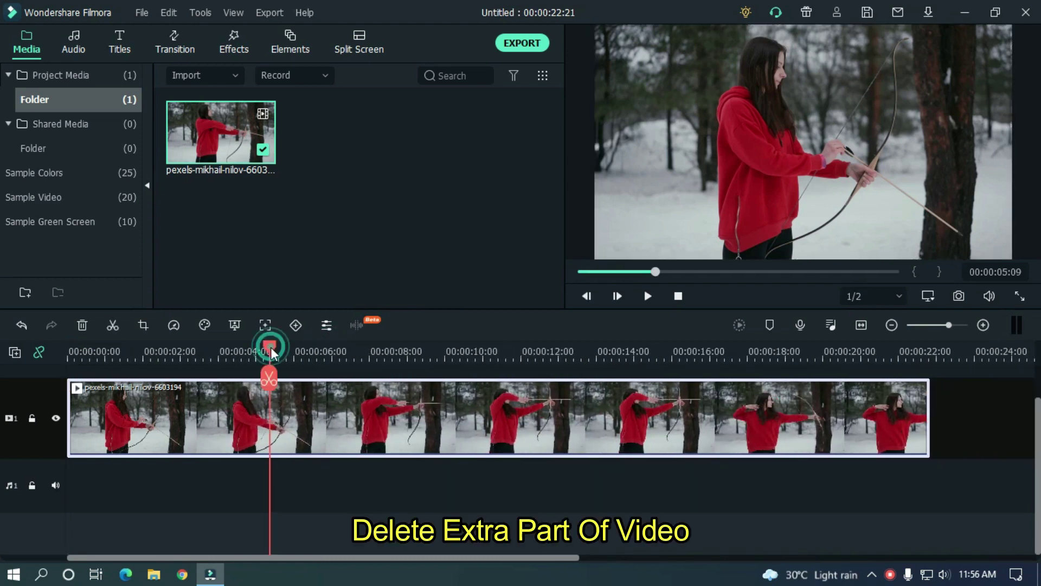
left_click_drag(269, 351, 285, 352)
left_click(286, 379)
left_click(162, 418)
key("Delete")
Step: Split the clip at 17:02 and delete the unwanted ending part
left_click(718, 353)
left_click(631, 351)
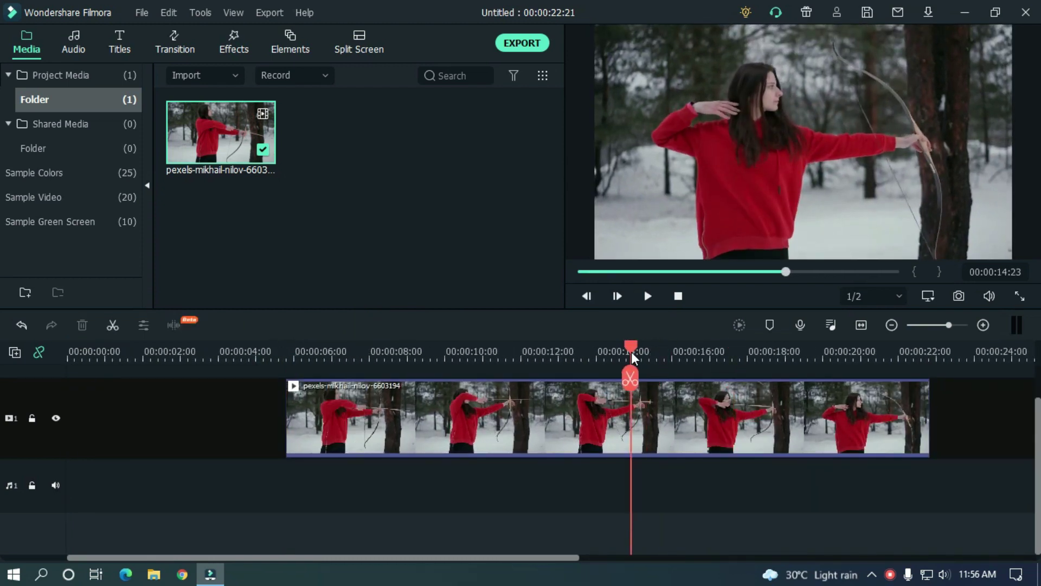
left_click(712, 352)
left_click(712, 378)
left_click(838, 422)
key("Delete")
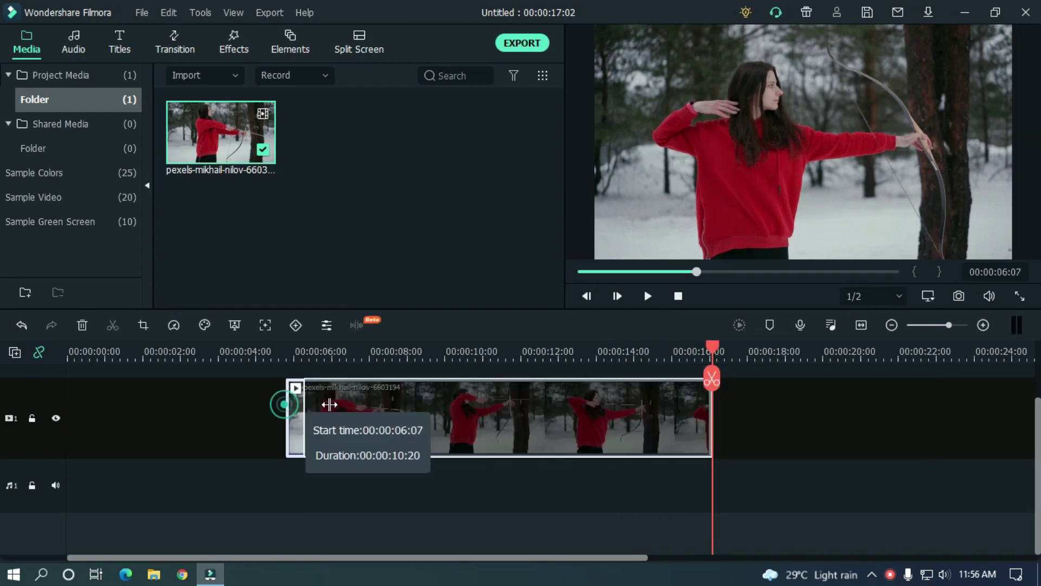
Step: Move the 00:00:09:20 trimmed clip to the timeline start and play it back
left_click_drag(325, 401, 108, 401)
left_click(678, 296)
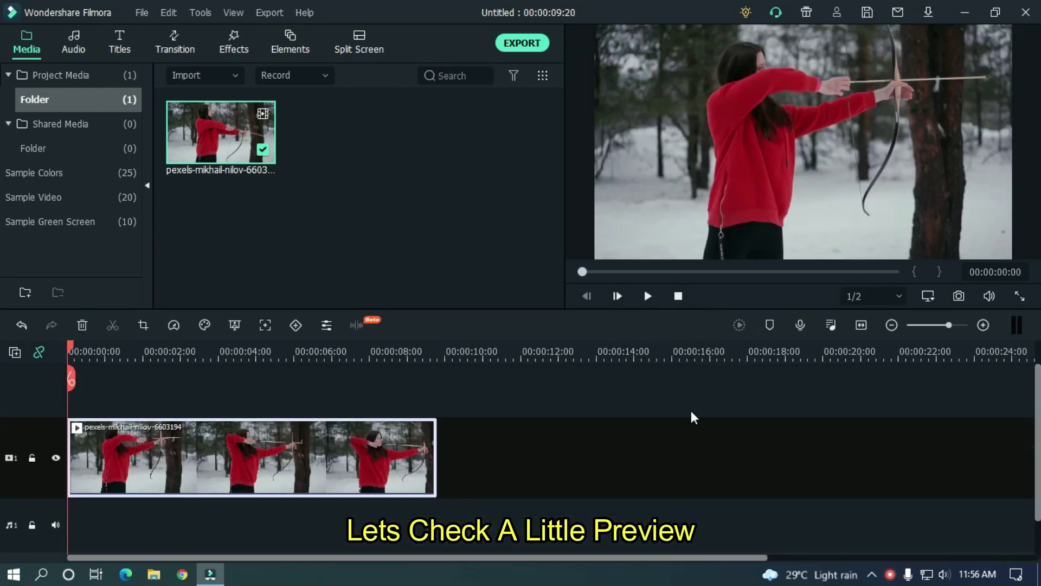
left_click(691, 411)
key("space")
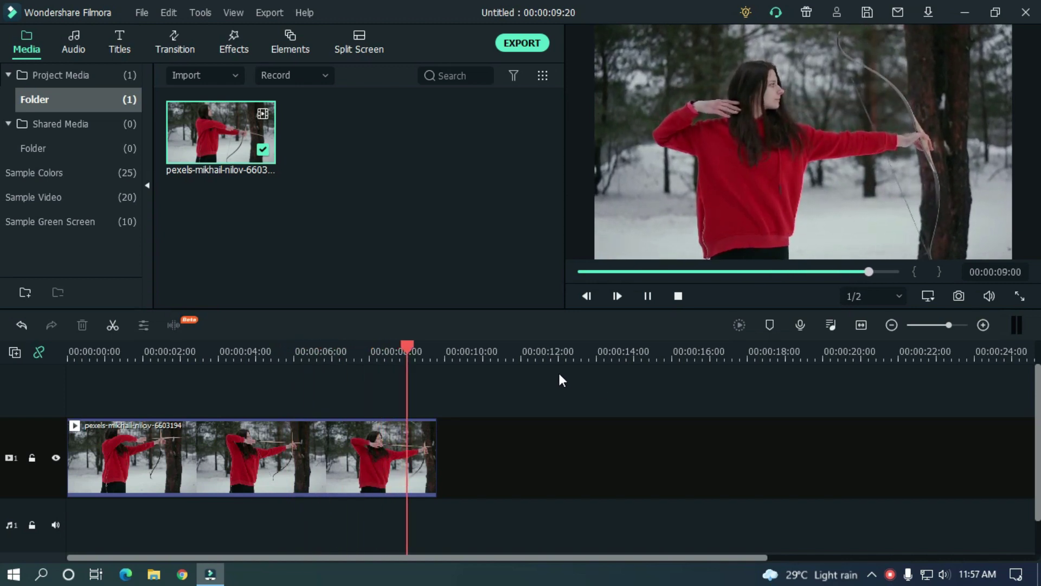
Step: Copy the trimmed clip and paste a duplicate after it on the timeline
left_click(338, 444)
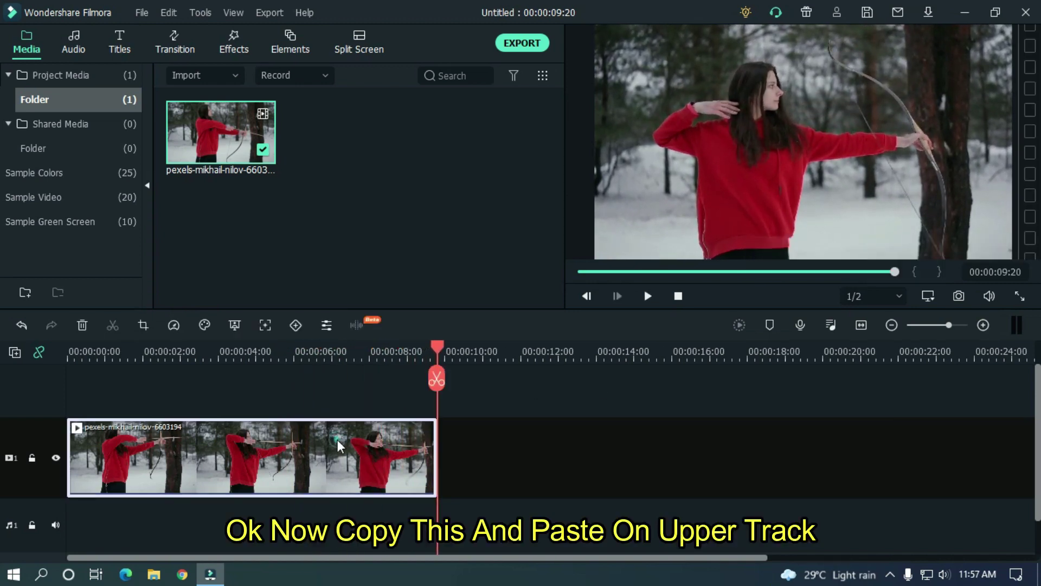
right_click(337, 439)
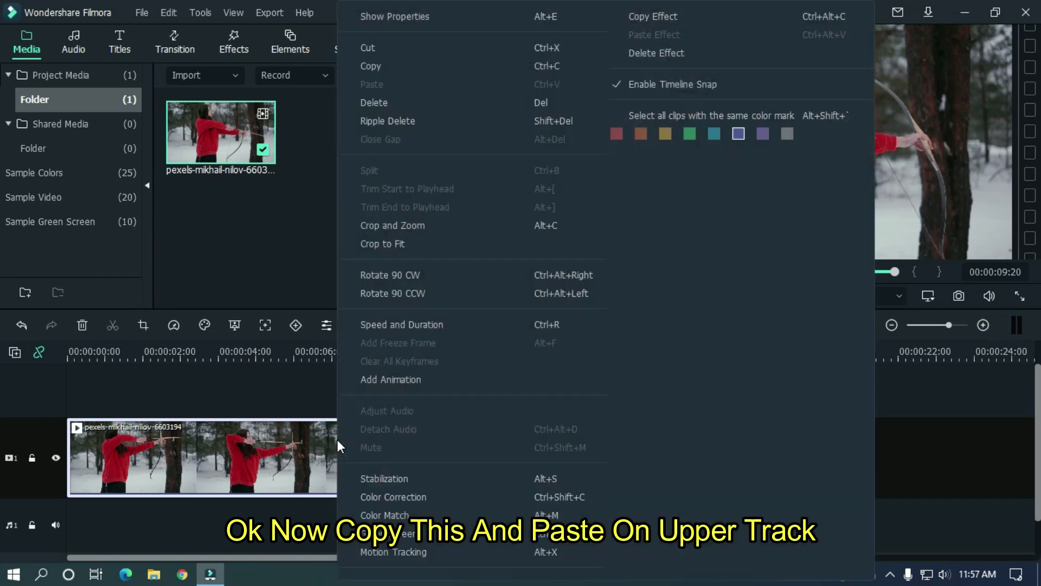
left_click(357, 73)
right_click(506, 447)
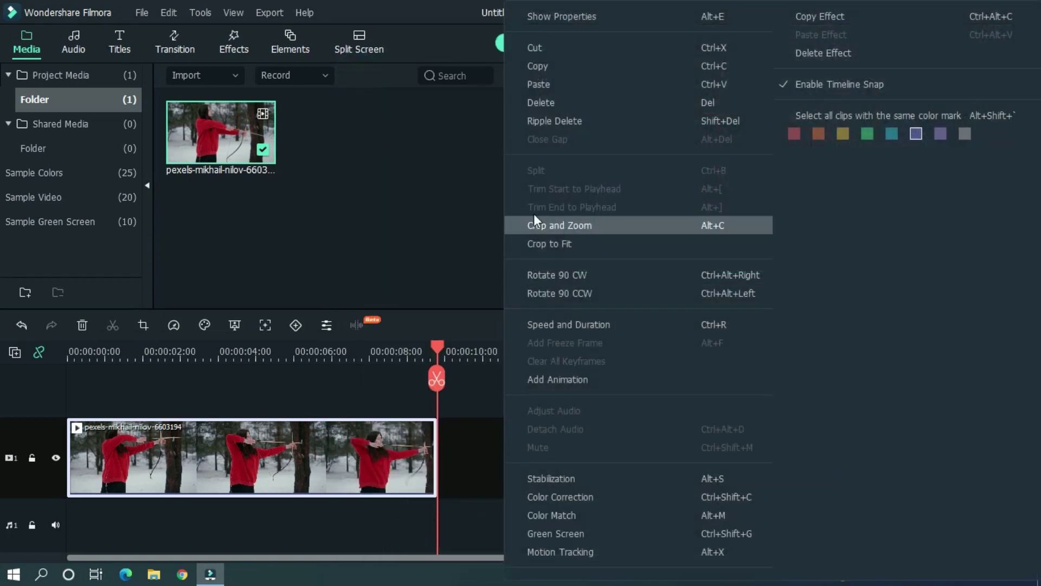
left_click(542, 81)
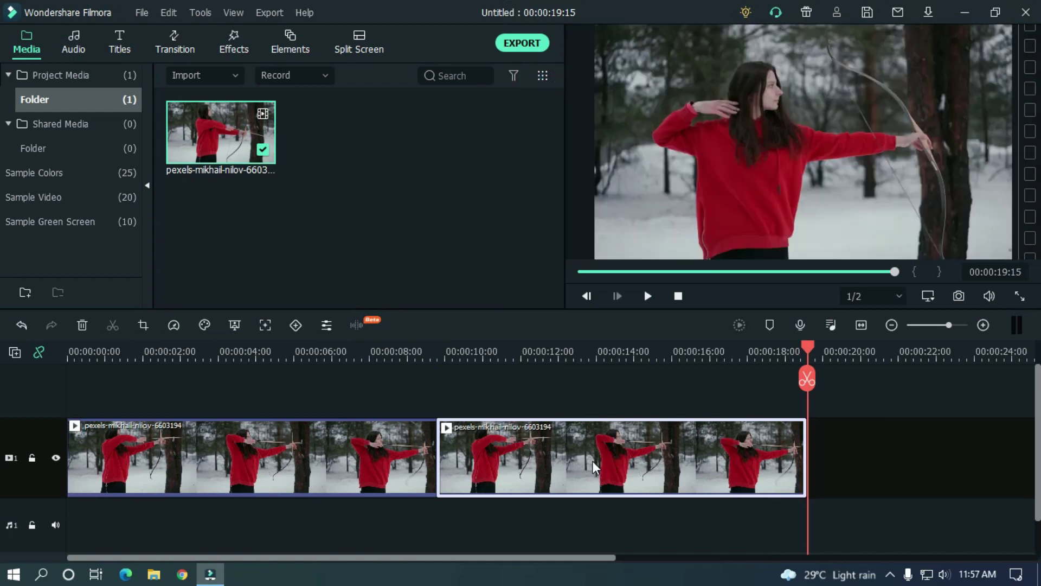
Step: Move the duplicate onto track 2 directly above the original, fit the view, and select it
left_click_drag(596, 461, 241, 438)
left_click(861, 325)
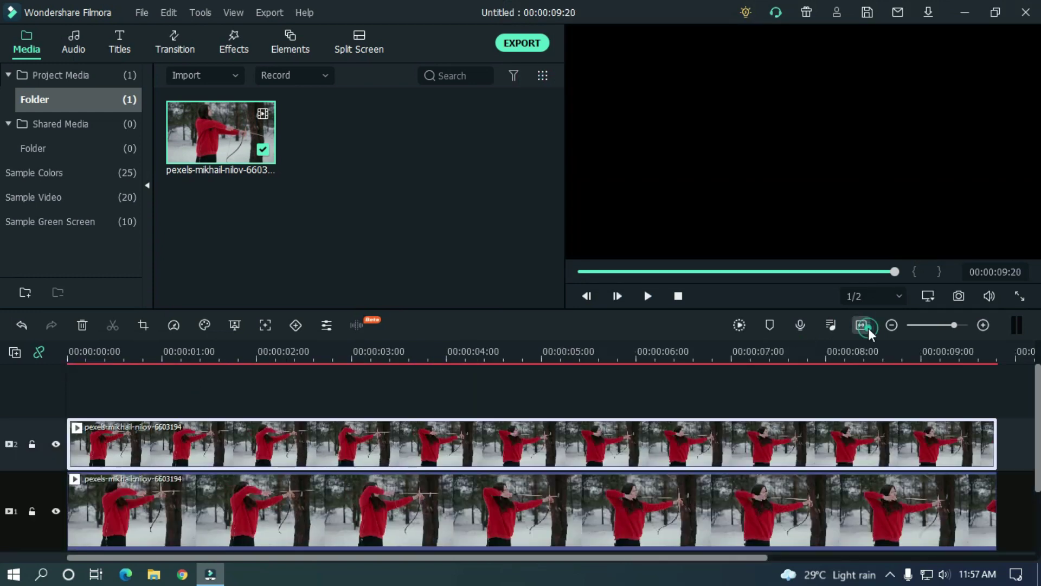
left_click(394, 392)
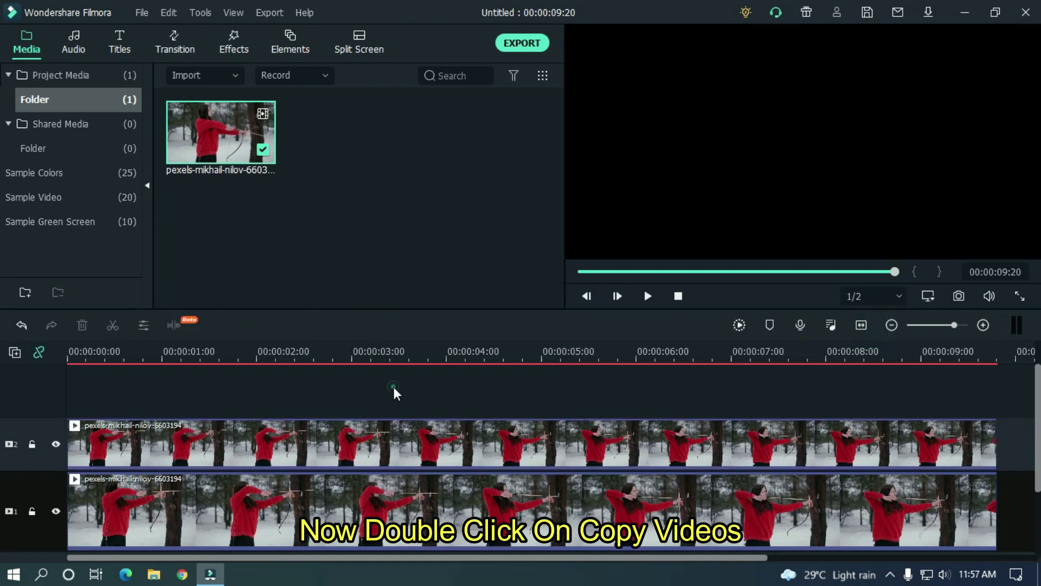
left_click(394, 429)
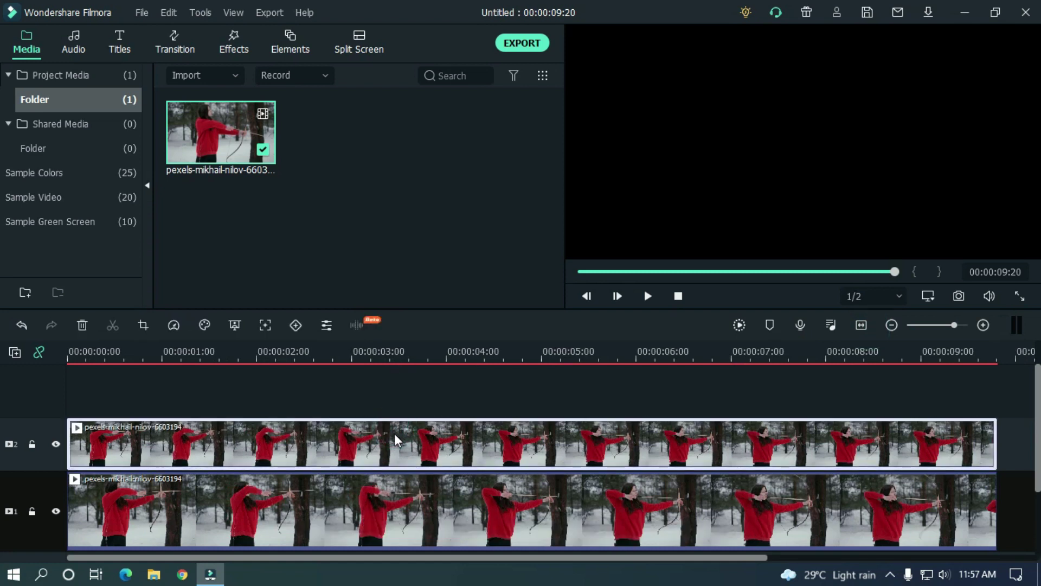
Step: Enable Chroma Key on the upper clip, sampling the red hoodie as key colour (Offset 16, Tolerance 55)
double_click(400, 441)
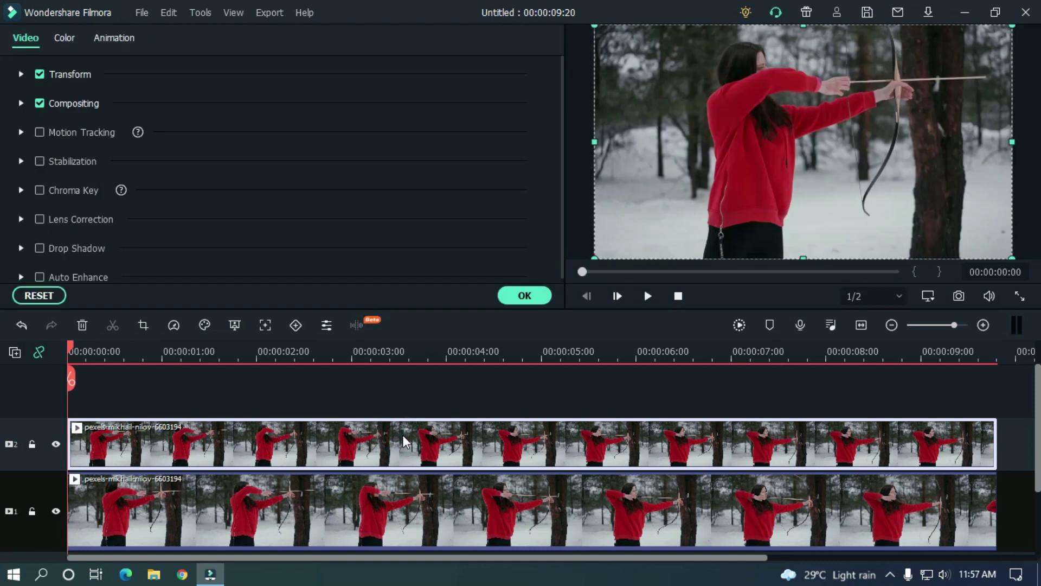
left_click(22, 192)
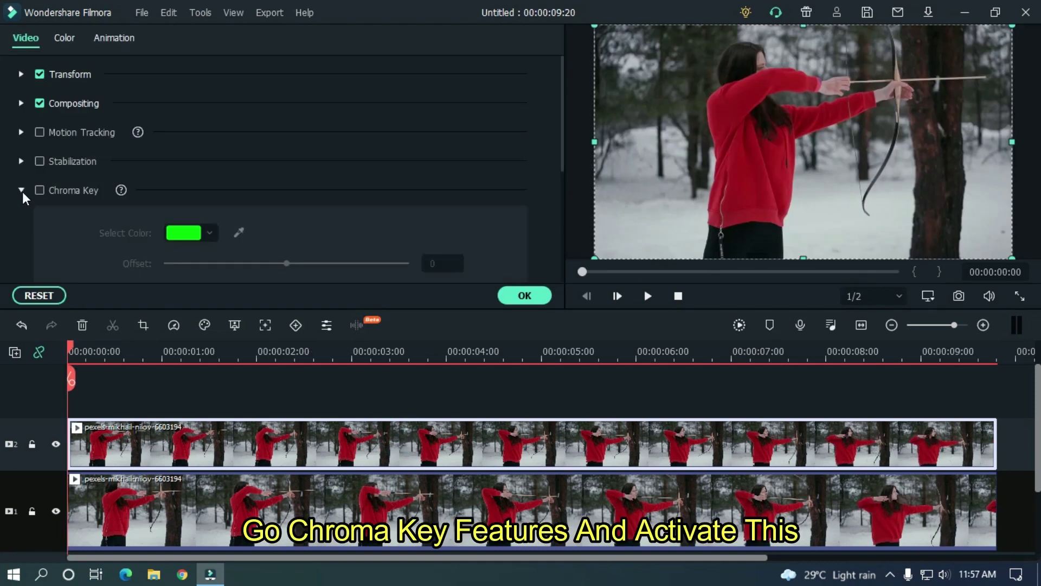
left_click(40, 191)
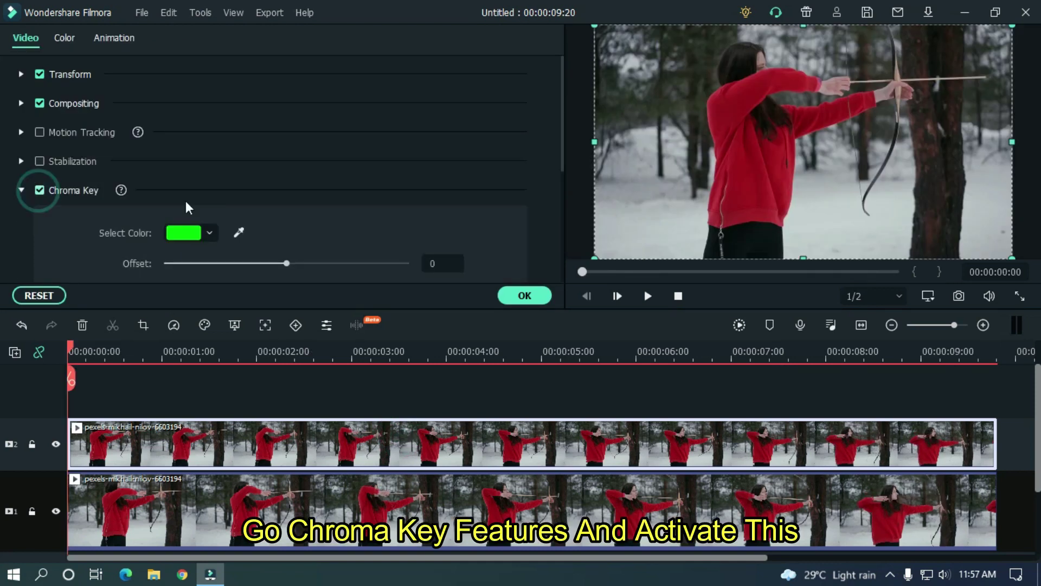
scroll(563, 103, "down", 3)
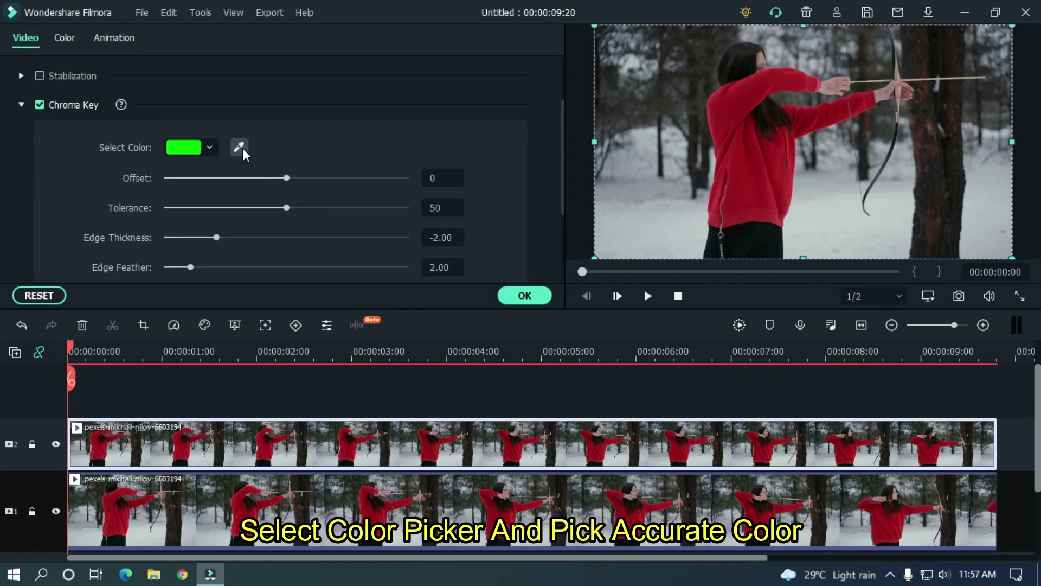
left_click(243, 152)
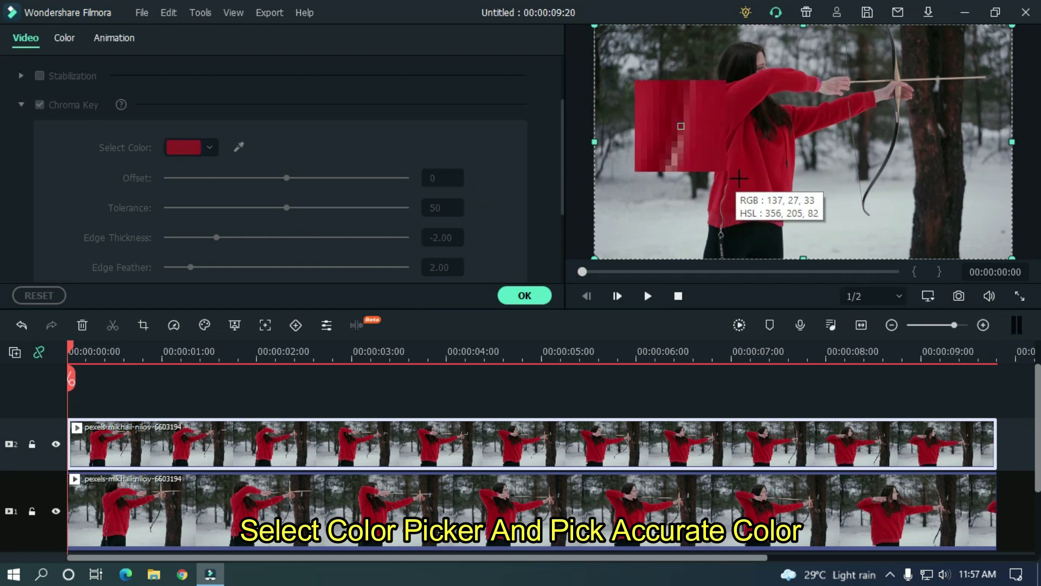
left_click(743, 177)
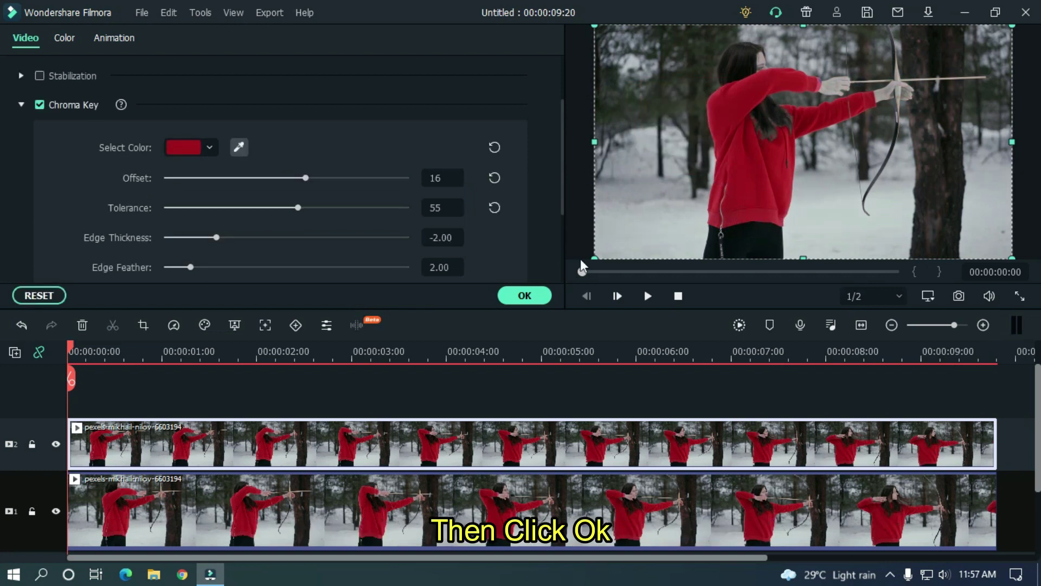
Step: Confirm the chroma key, drop the Willow effect (searched 'wil') on the upper clip, and preview
left_click(542, 295)
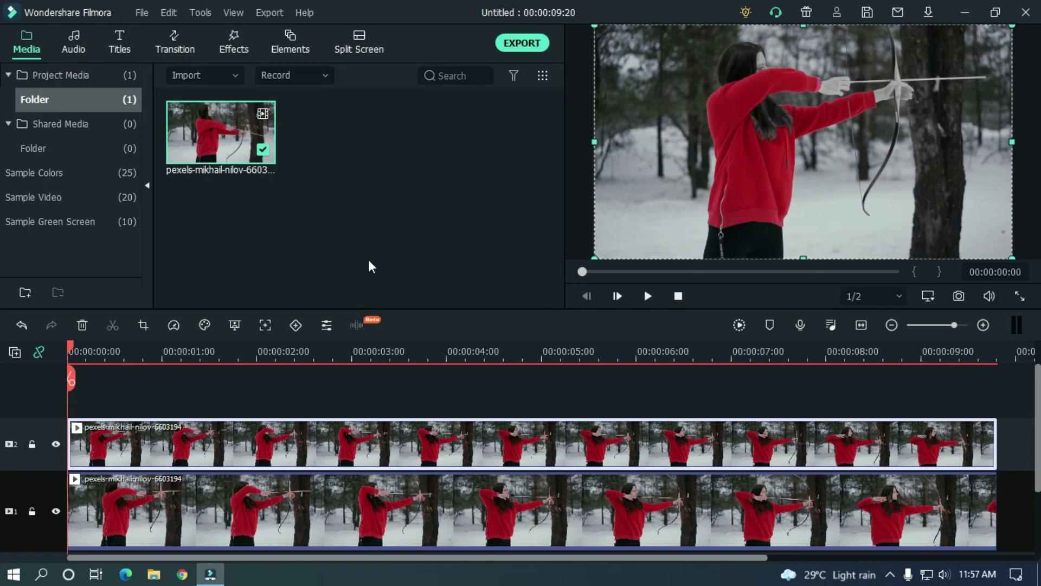
left_click(234, 50)
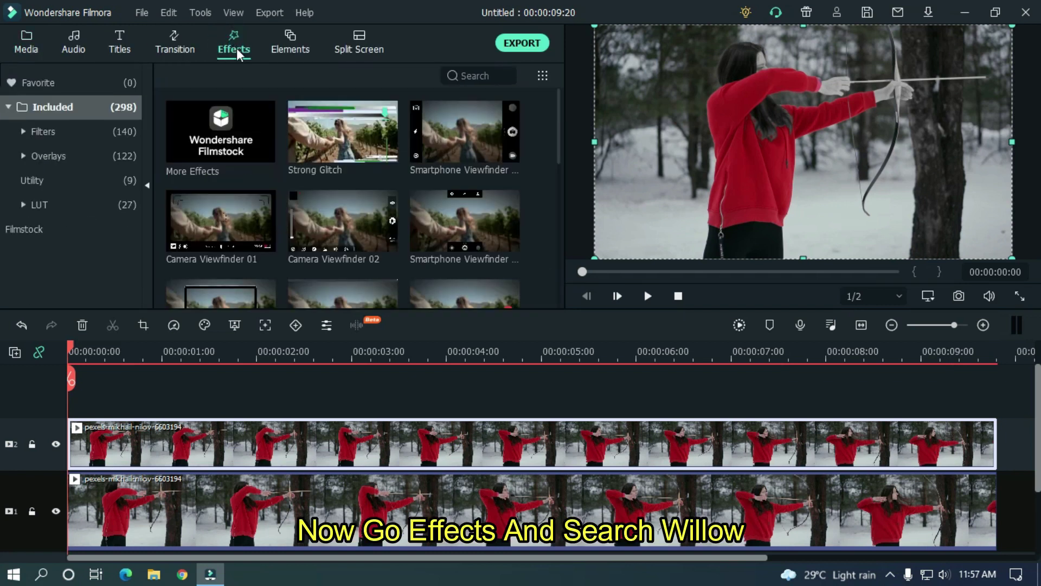
left_click(473, 75)
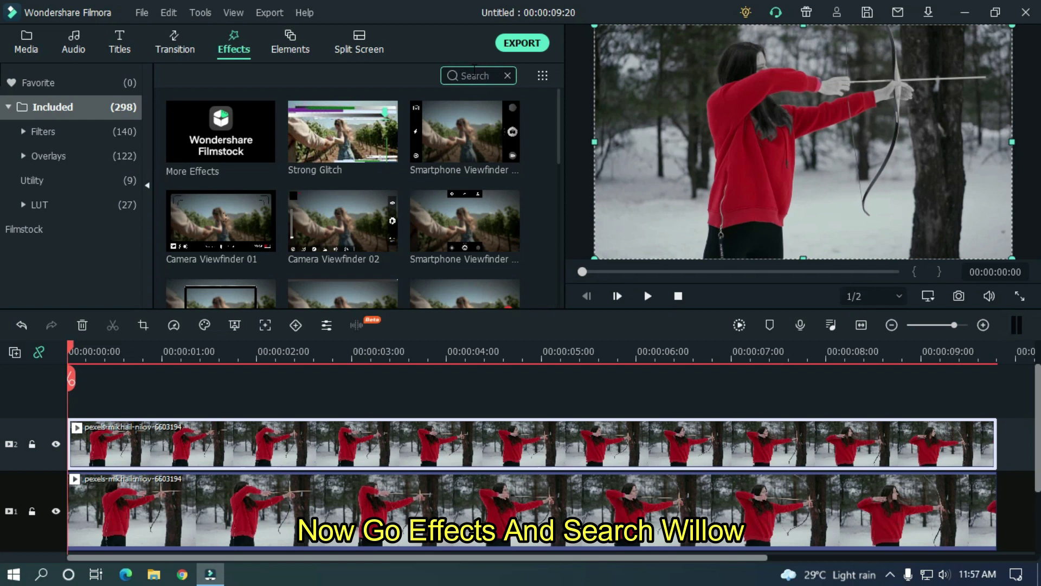
type("wi")
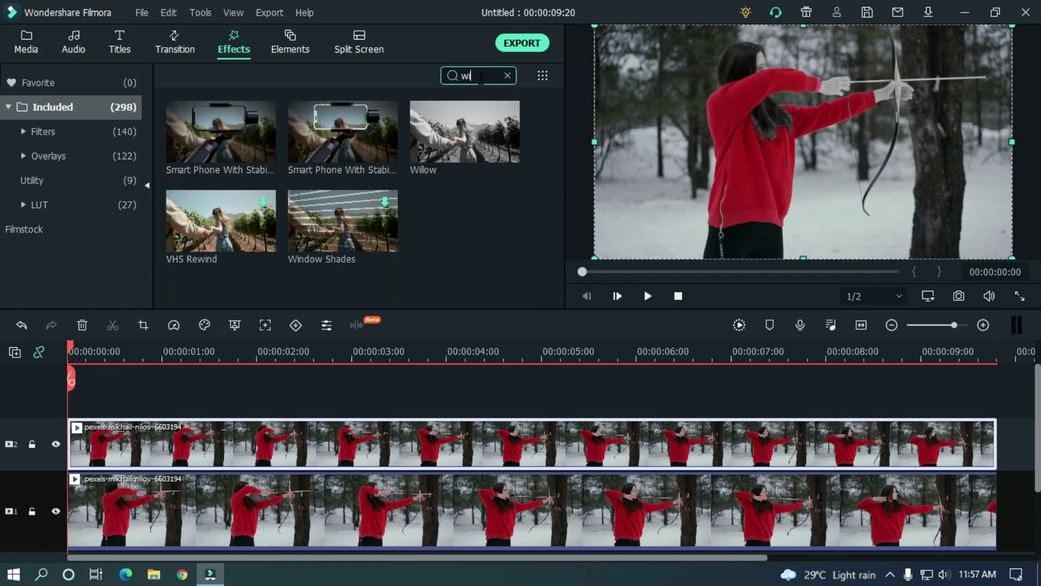
type("l")
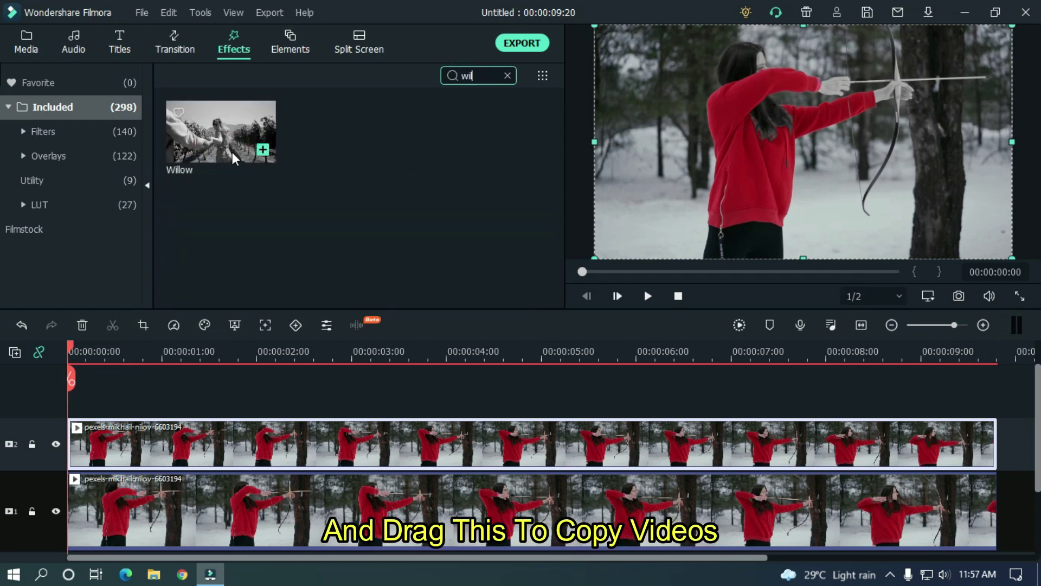
left_click_drag(229, 153, 170, 434)
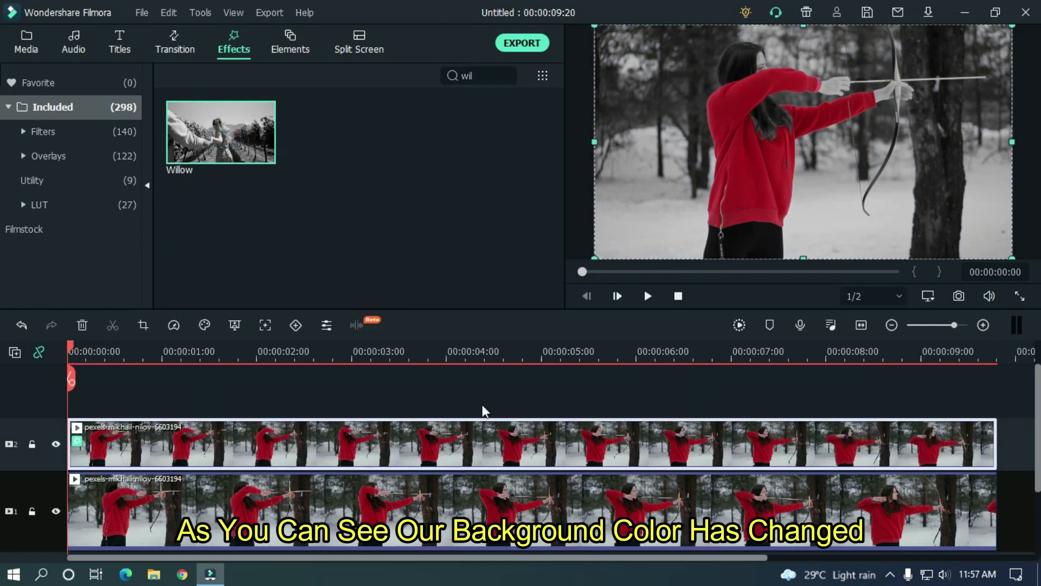
left_click(510, 379)
key("space")
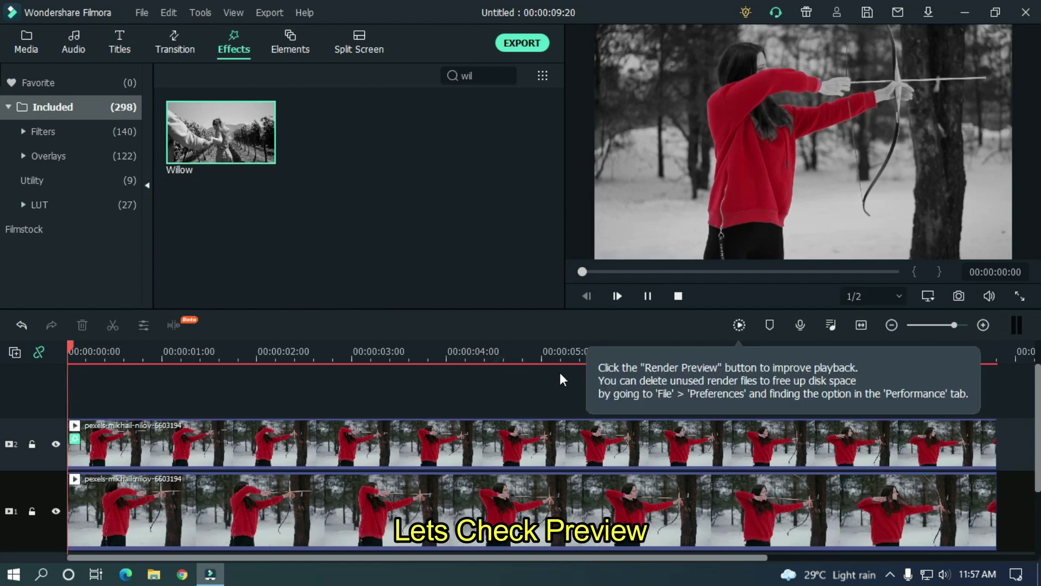
left_click(532, 388)
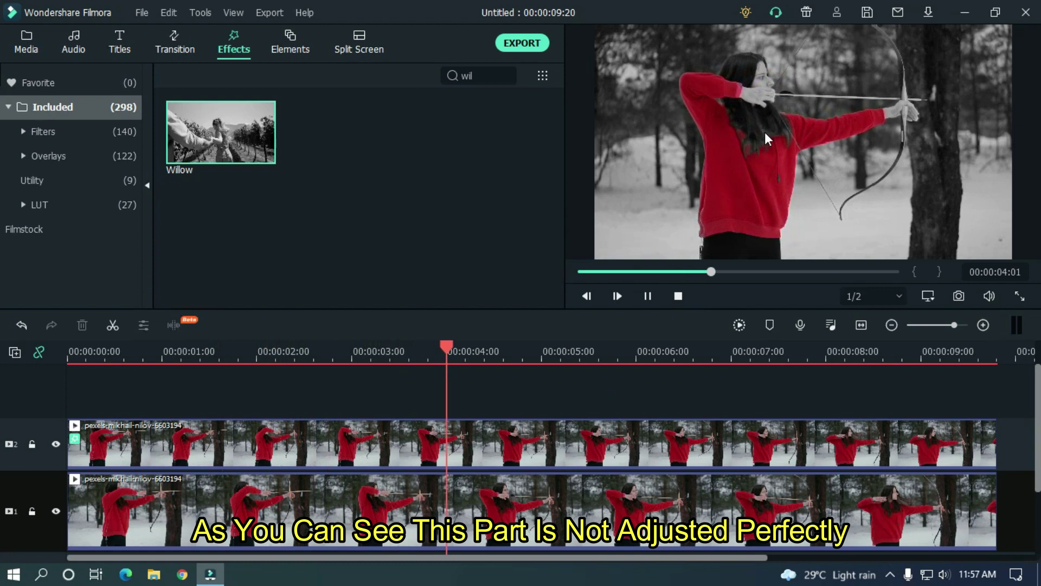
Step: Change the upper clip's chroma key to Offset 61 and Tolerance 49, then confirm
key("space")
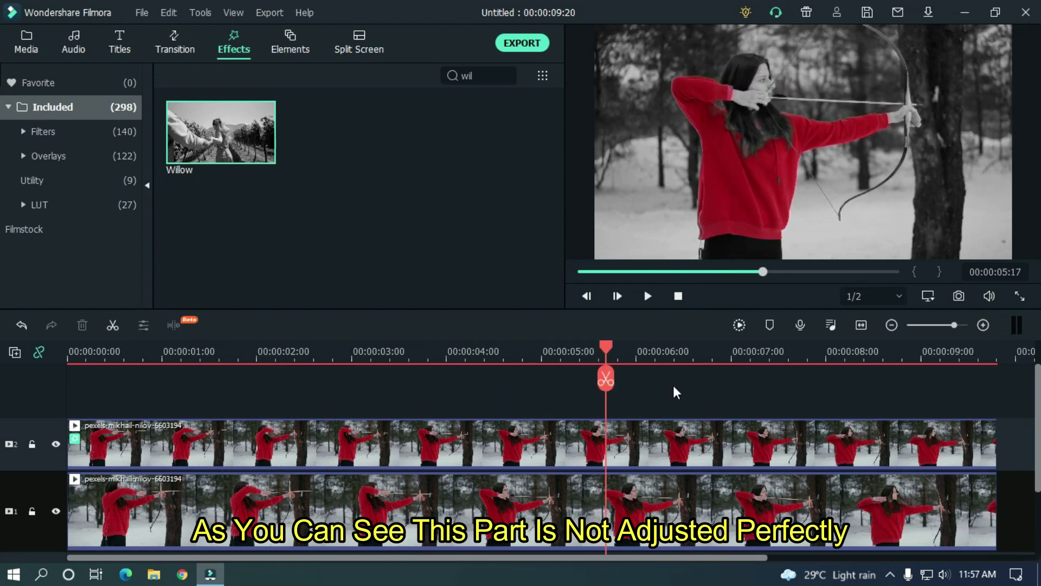
left_click(638, 440)
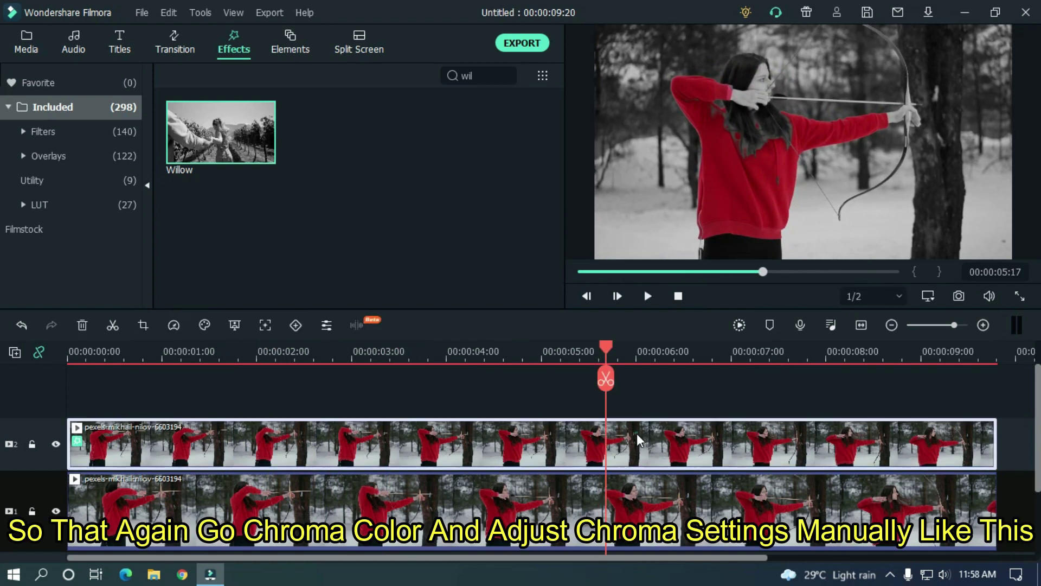
double_click(637, 440)
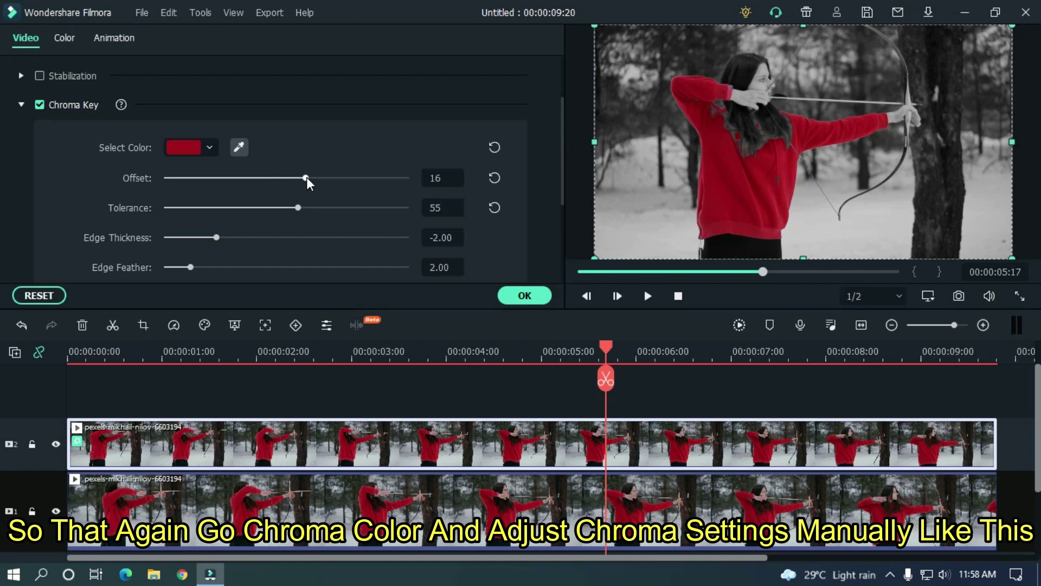
left_click_drag(307, 177, 359, 178)
mouse_move(298, 206)
left_mouse_down()
mouse_move(275, 209)
mouse_move(283, 208)
left_mouse_up()
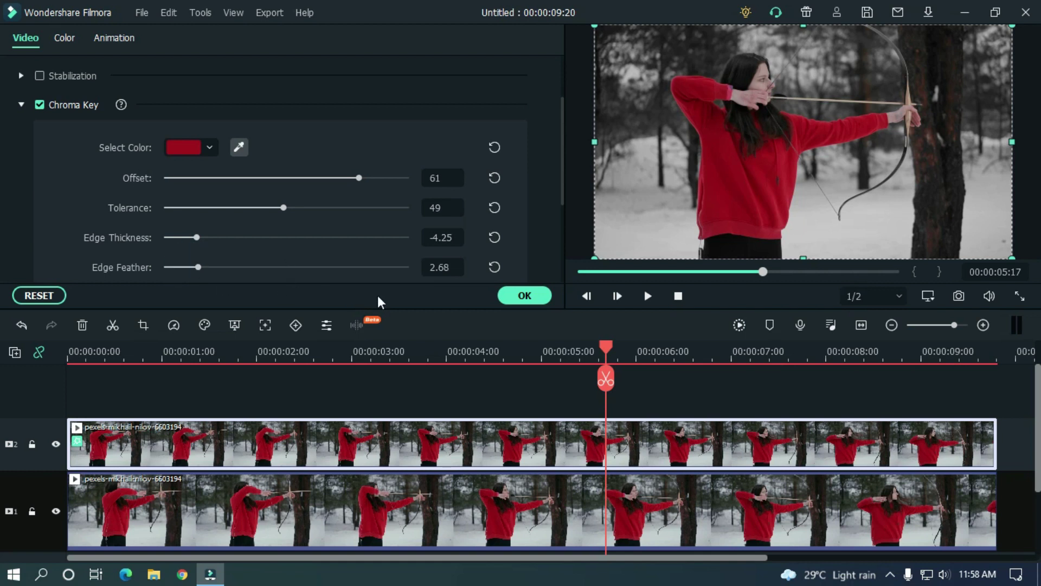
left_click(529, 298)
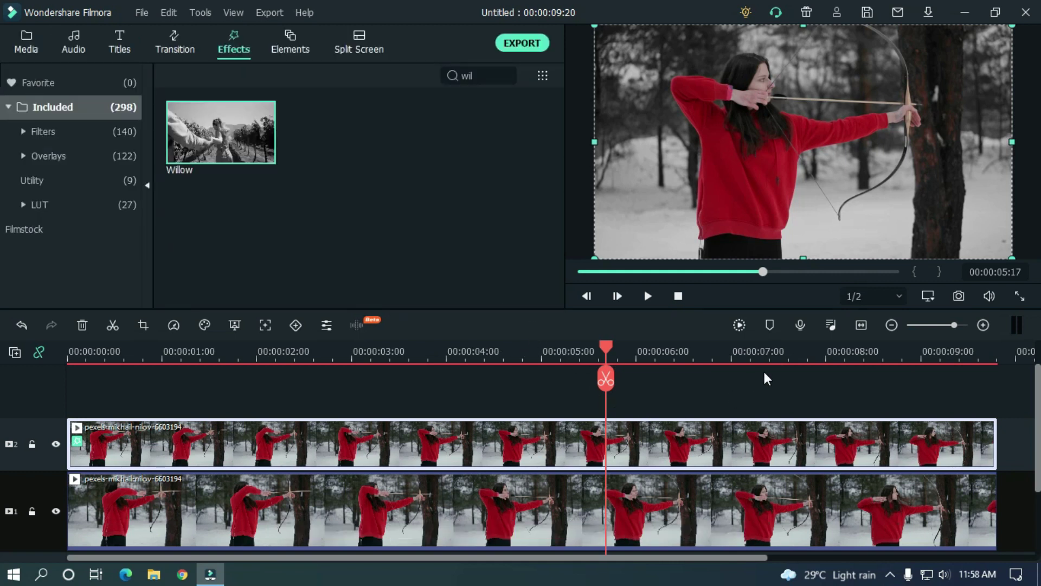
key("space")
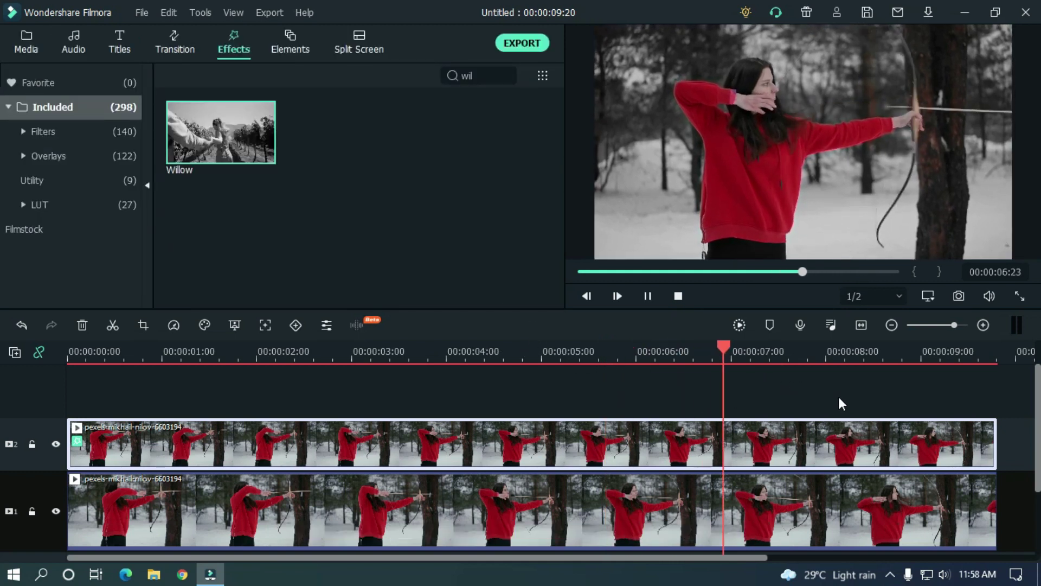
key("space")
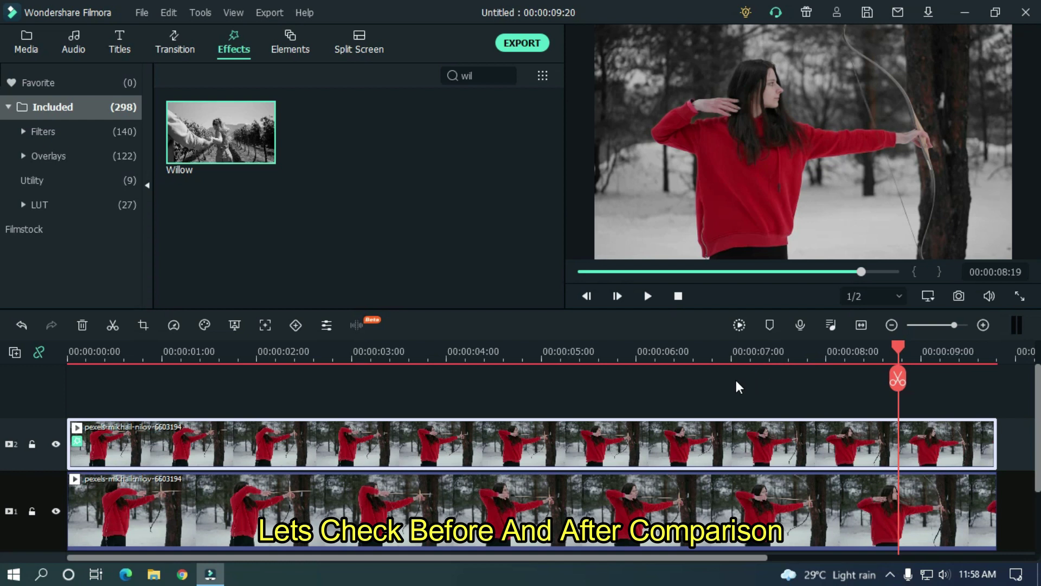
left_click(56, 444)
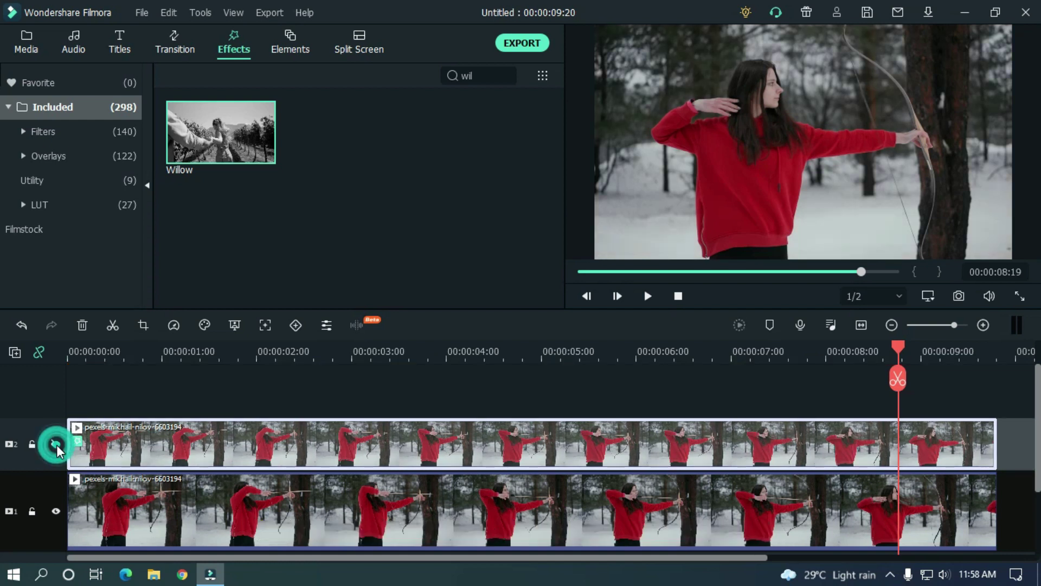
left_click(56, 445)
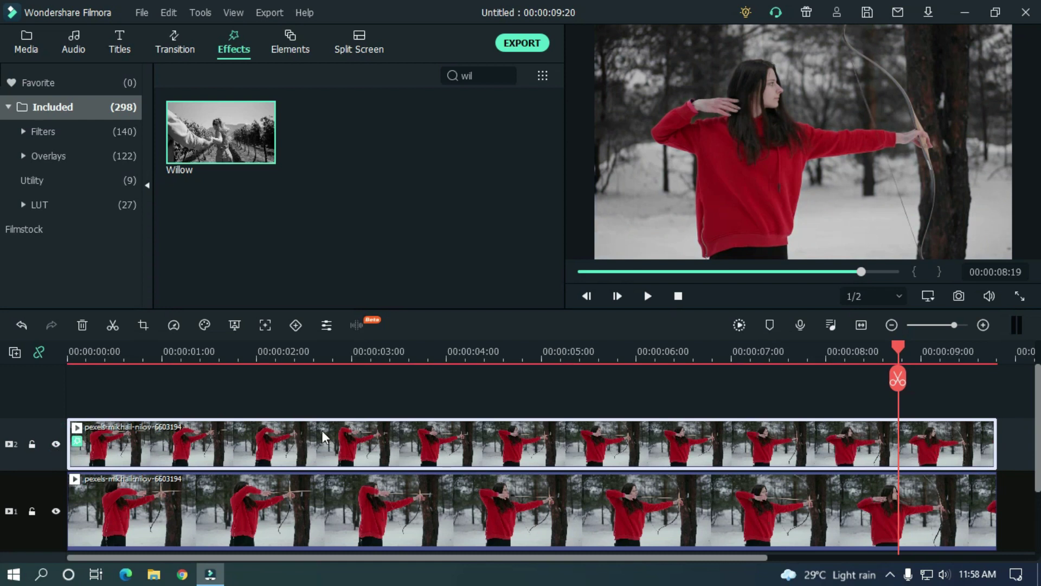
Step: Export the project as Color.mp4 at 1920x1080, 25 fps, and return to the Media library
left_click(522, 44)
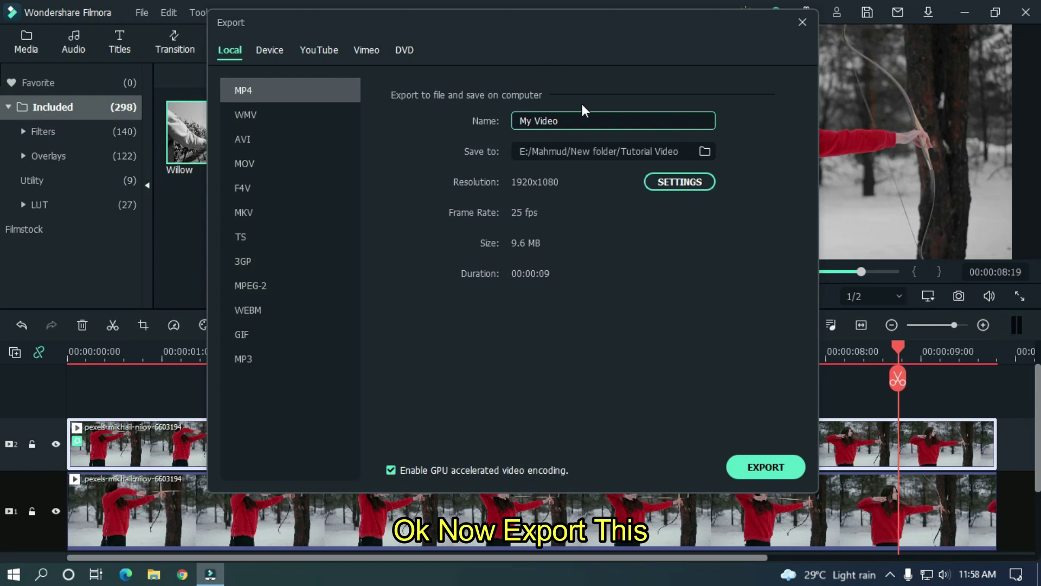
left_click_drag(561, 120, 482, 126)
type("Color")
left_click(783, 461)
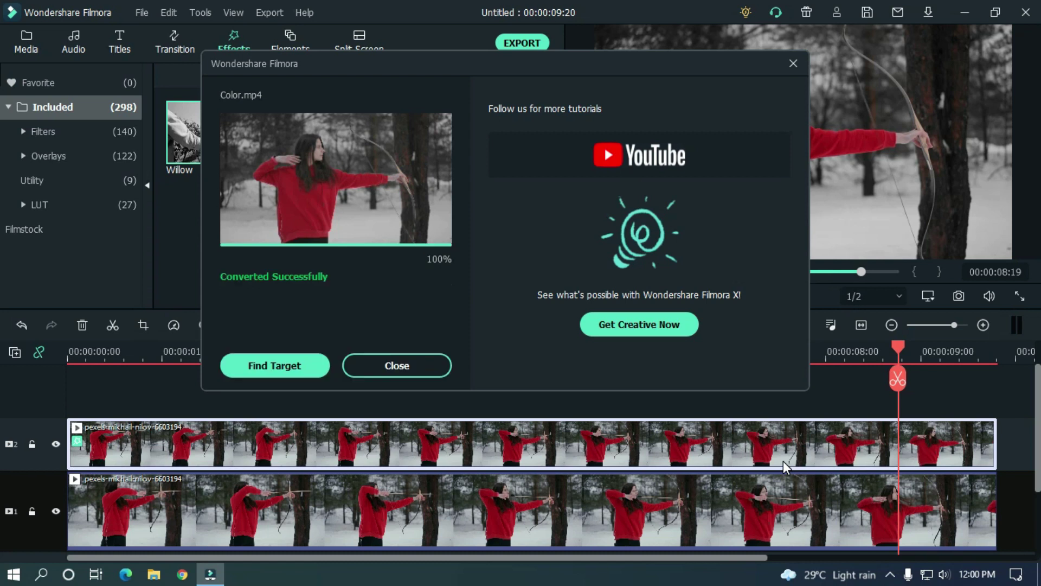
left_click(404, 369)
left_click(22, 49)
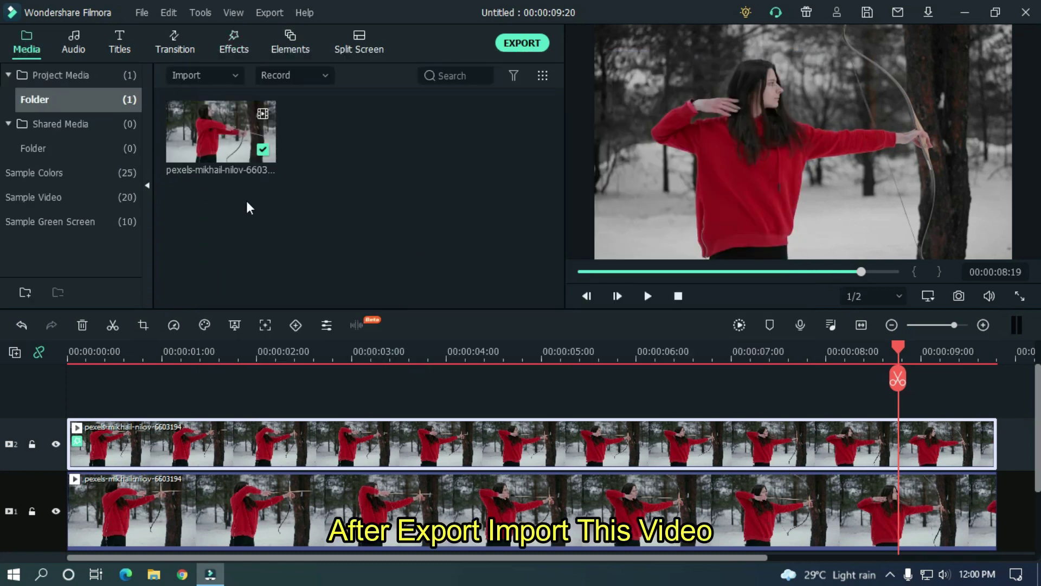
Step: Import the exported Color.mp4 into the media library
right_click(365, 183)
left_click(382, 195)
left_click(65, 198)
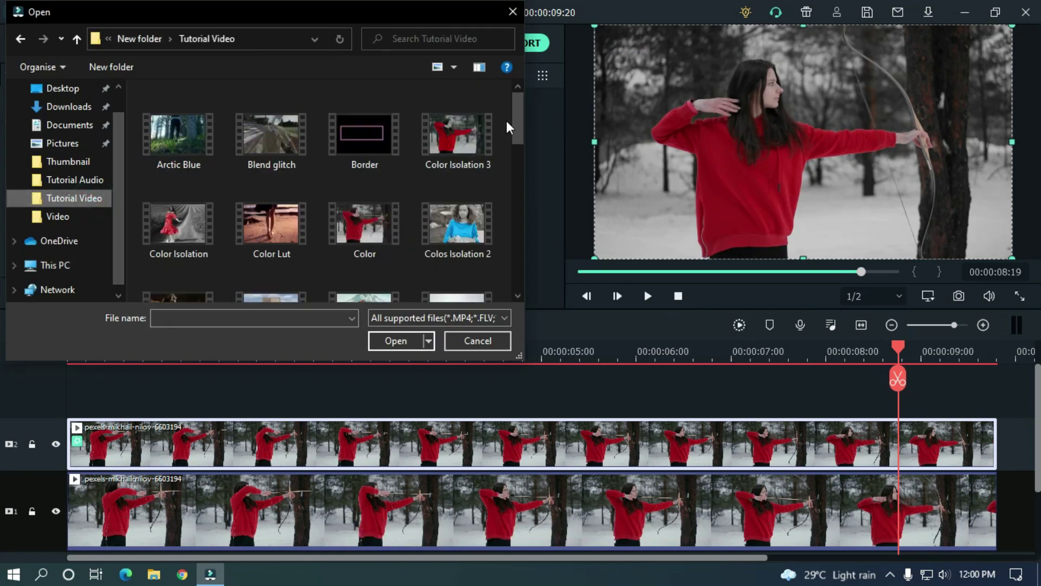
double_click(357, 220)
Step: Delete both stacked clips and place Color.mp4 at the start of track 1
key("ctrl+minus")
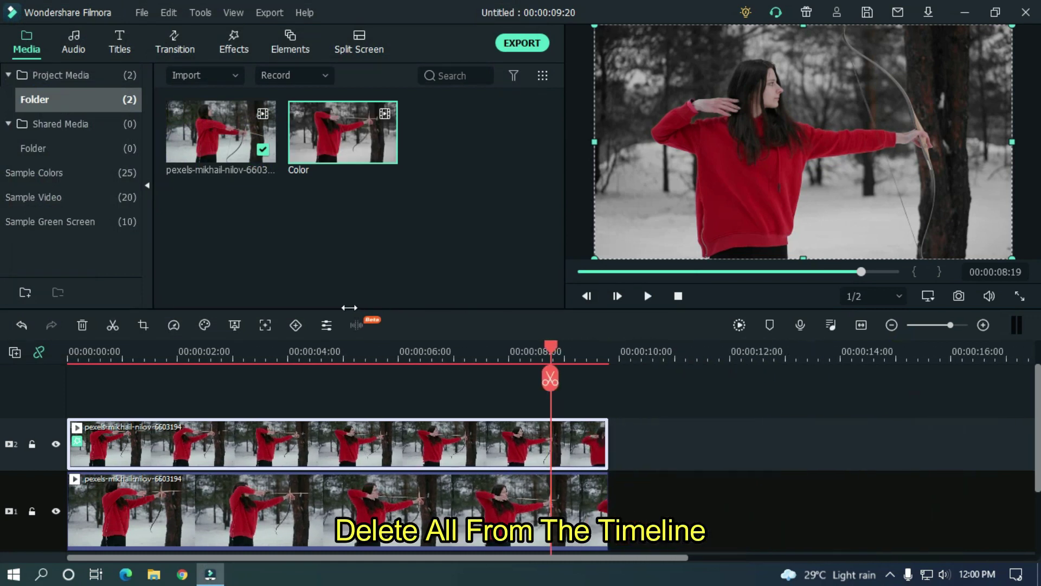
left_click_drag(648, 501, 504, 431)
key("Delete")
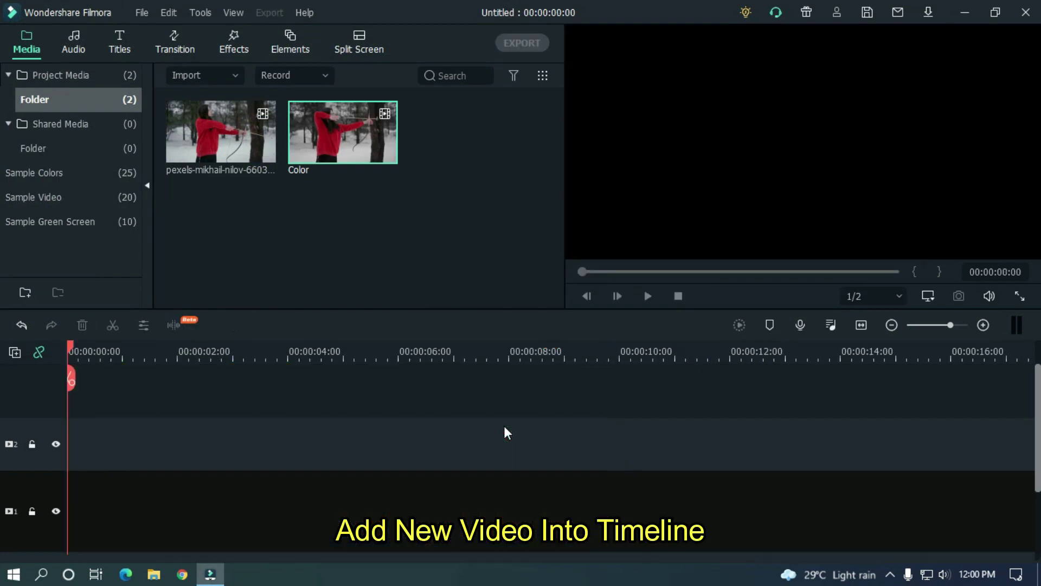
left_click_drag(263, 332, 56, 492)
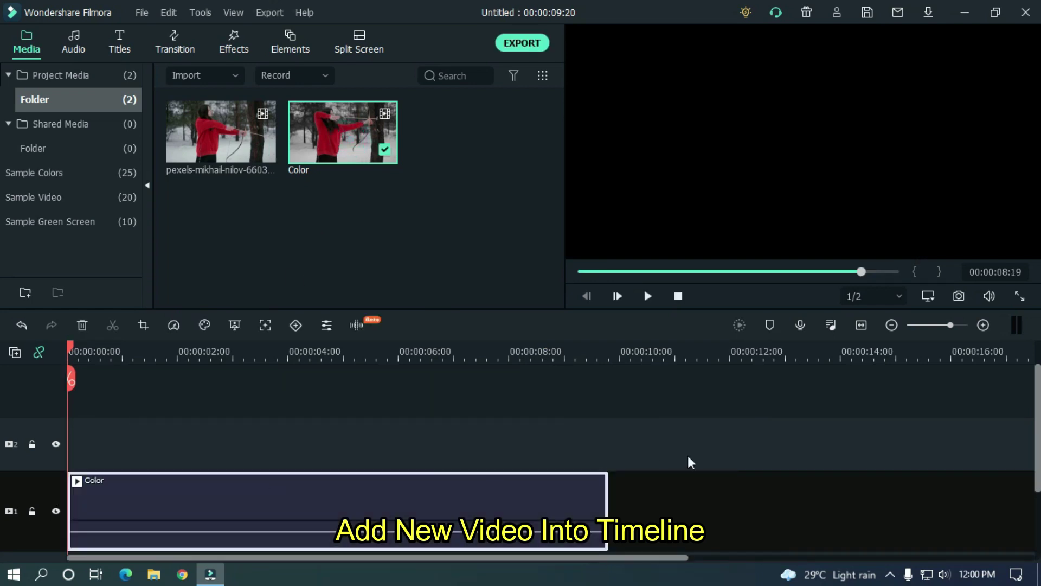
left_click(701, 403)
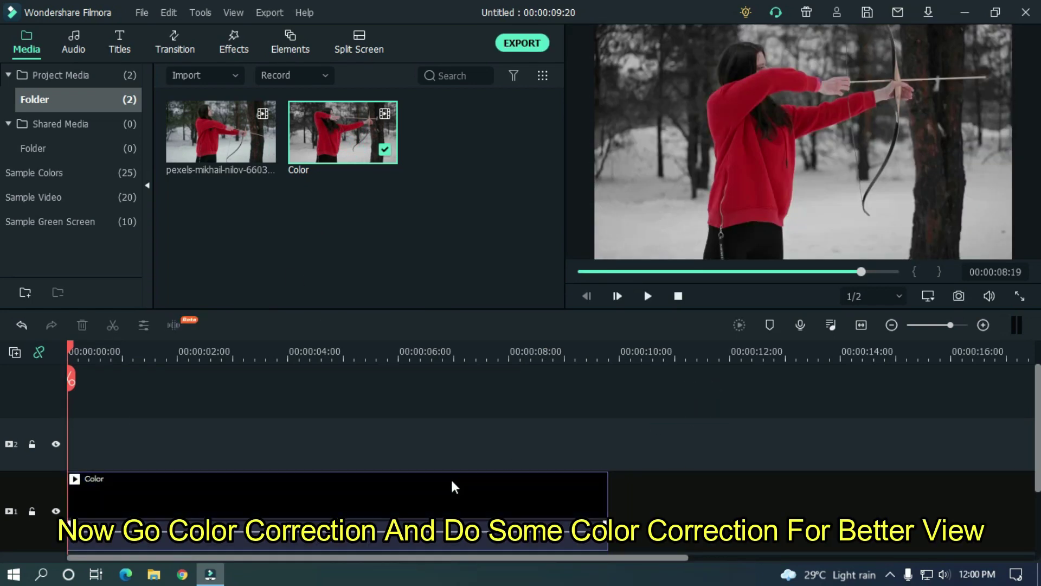
left_click(374, 495)
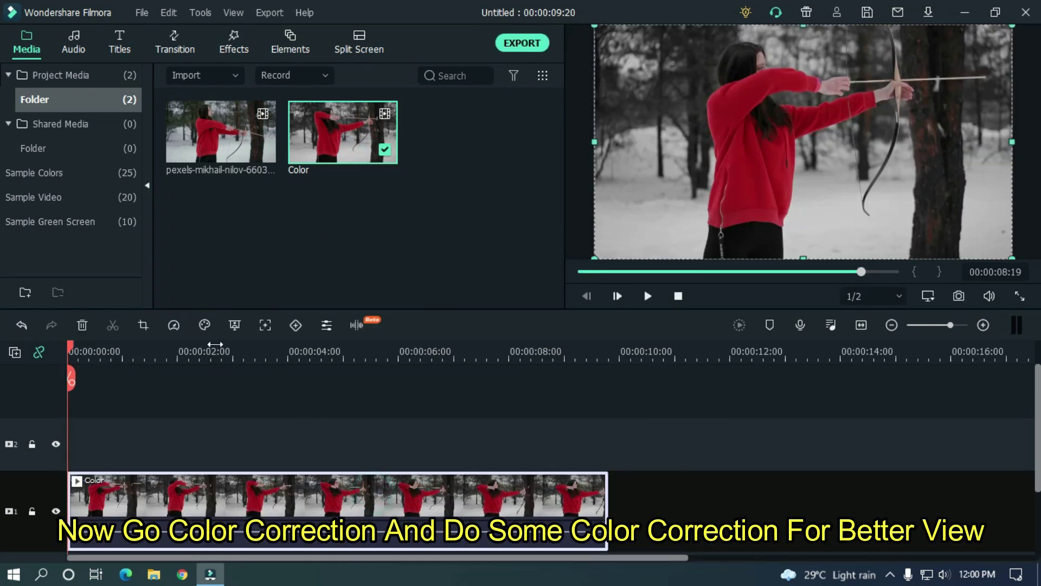
Step: In Color Correction's Adjust panel, set Exposure to 7 and Brightness to 5
left_click(206, 324)
left_click(227, 350)
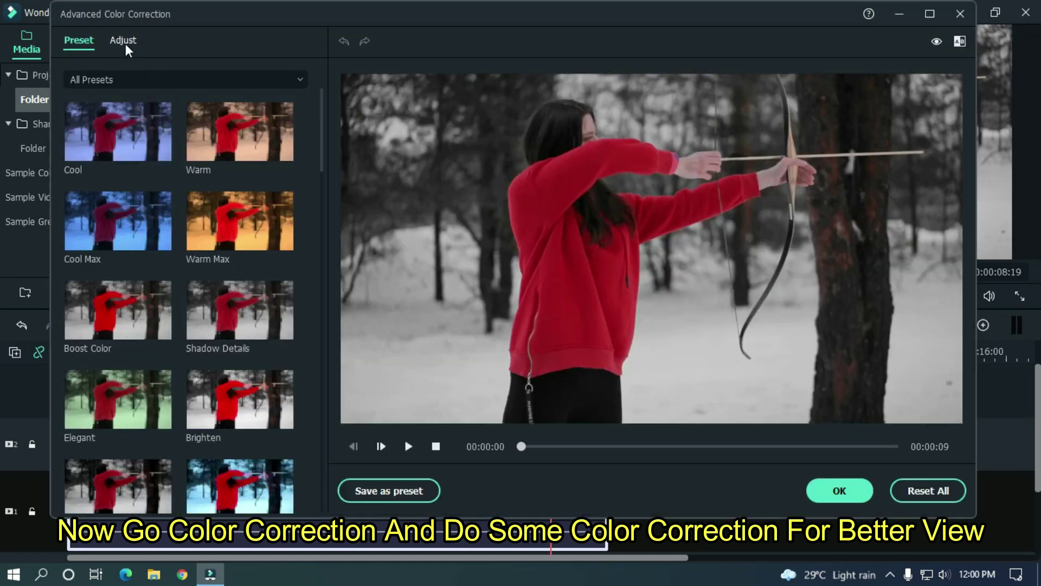
left_click(125, 42)
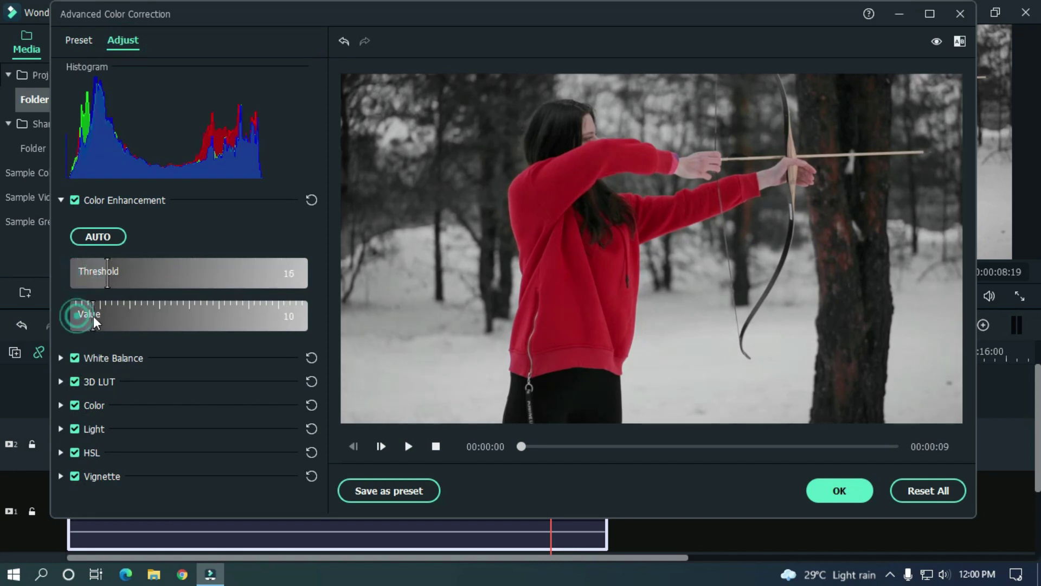
left_click(61, 359)
left_click(61, 357)
left_click(61, 200)
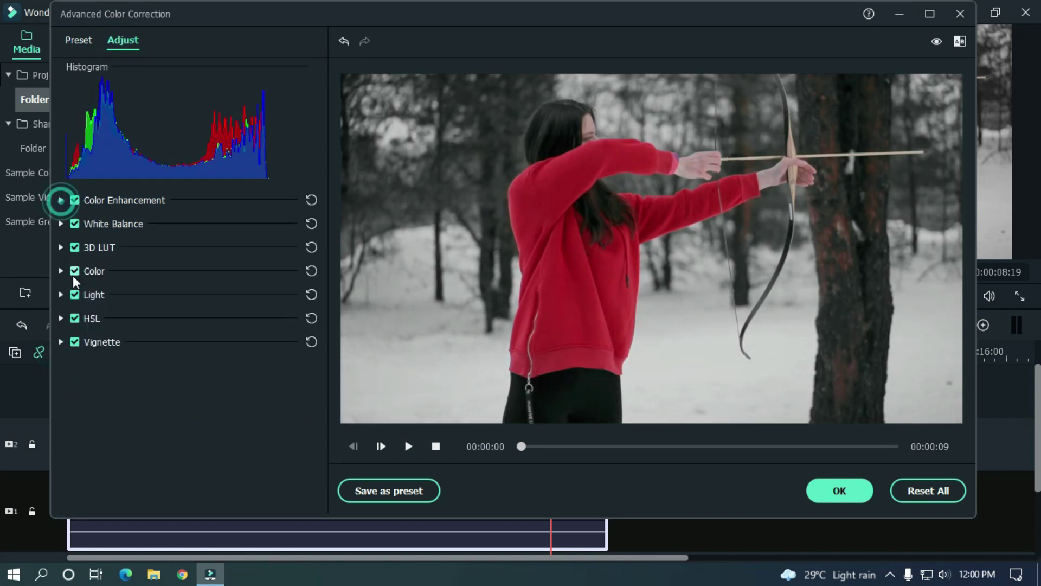
left_click(60, 270)
left_click_drag(186, 318, 192, 315)
left_click_drag(186, 353, 193, 352)
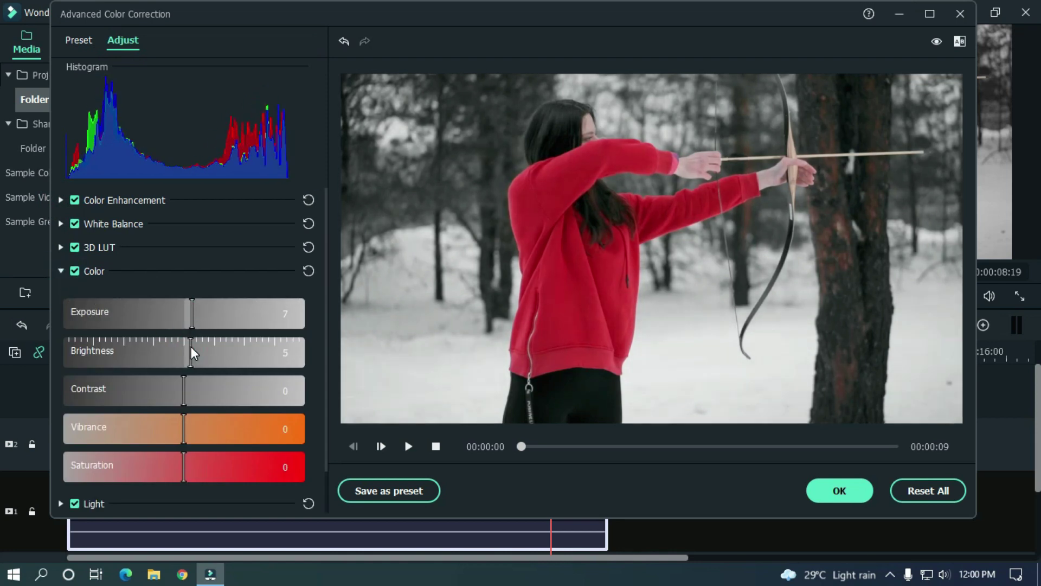
Step: Raise red Saturation to 38 in HSL and apply the colour correction
left_click(61, 272)
left_click(61, 295)
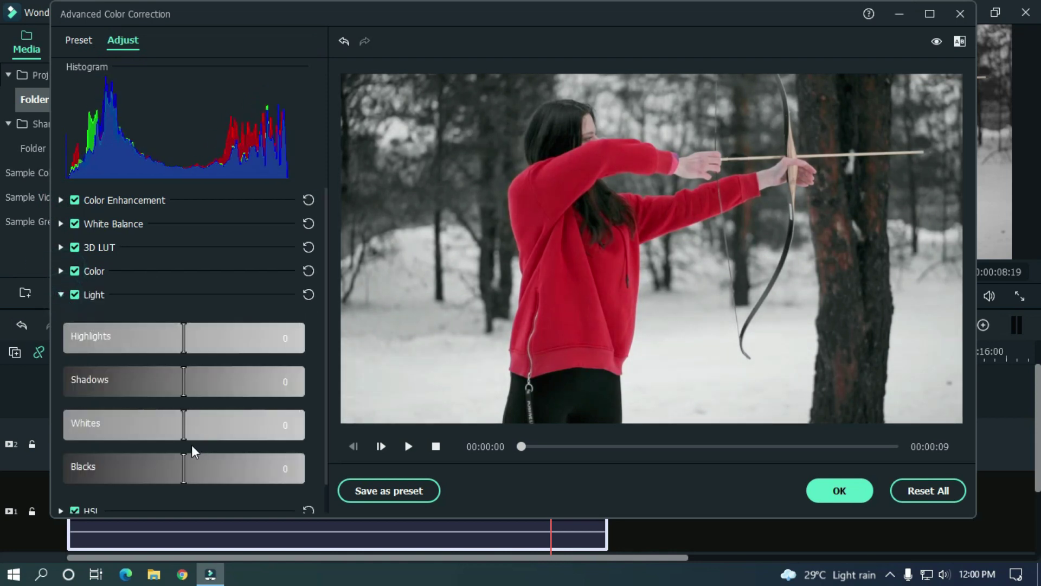
left_click(61, 295)
left_click(61, 318)
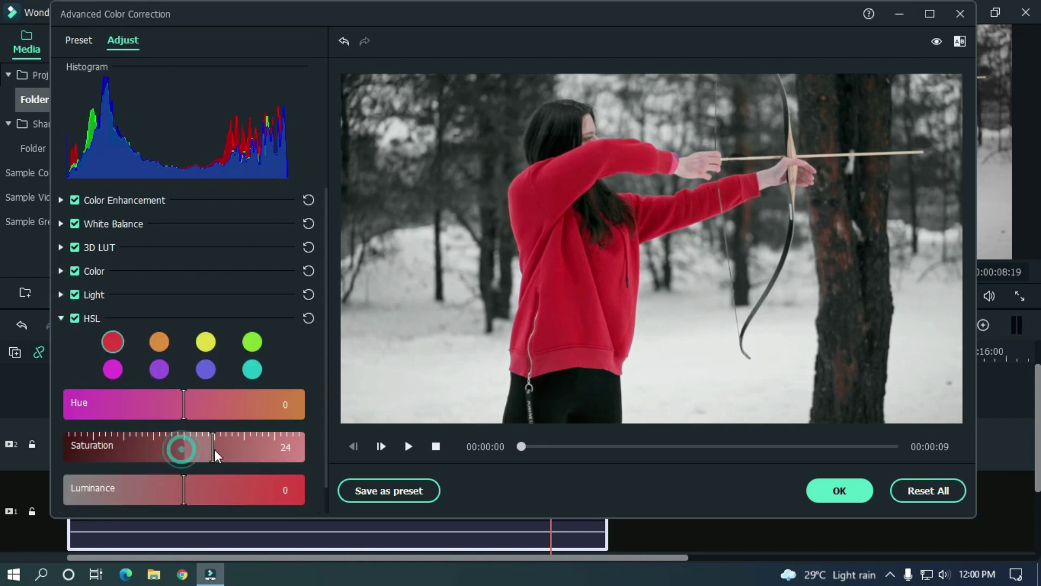
left_click(230, 452)
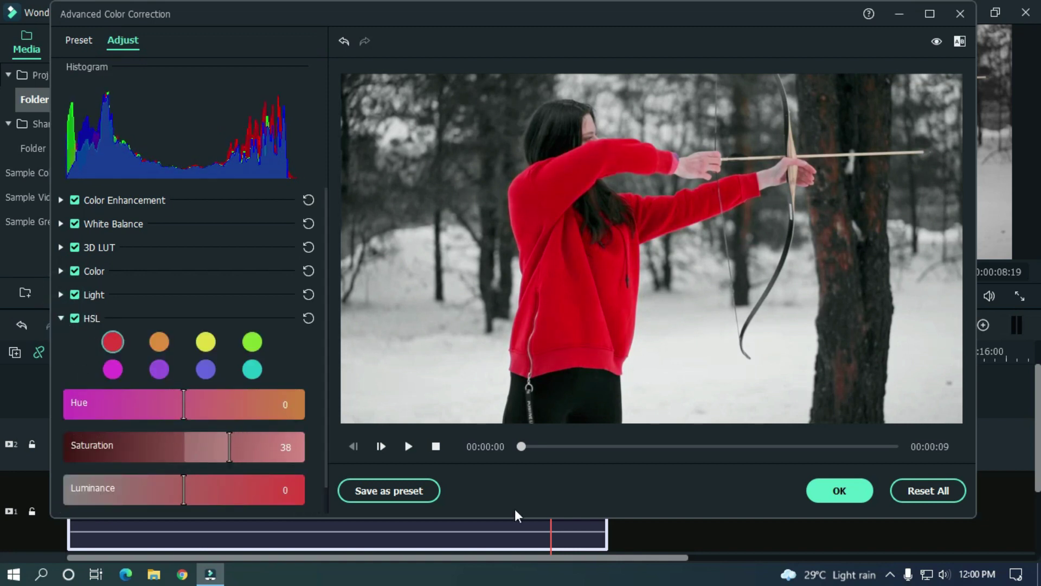
left_click(839, 494)
left_click(817, 507)
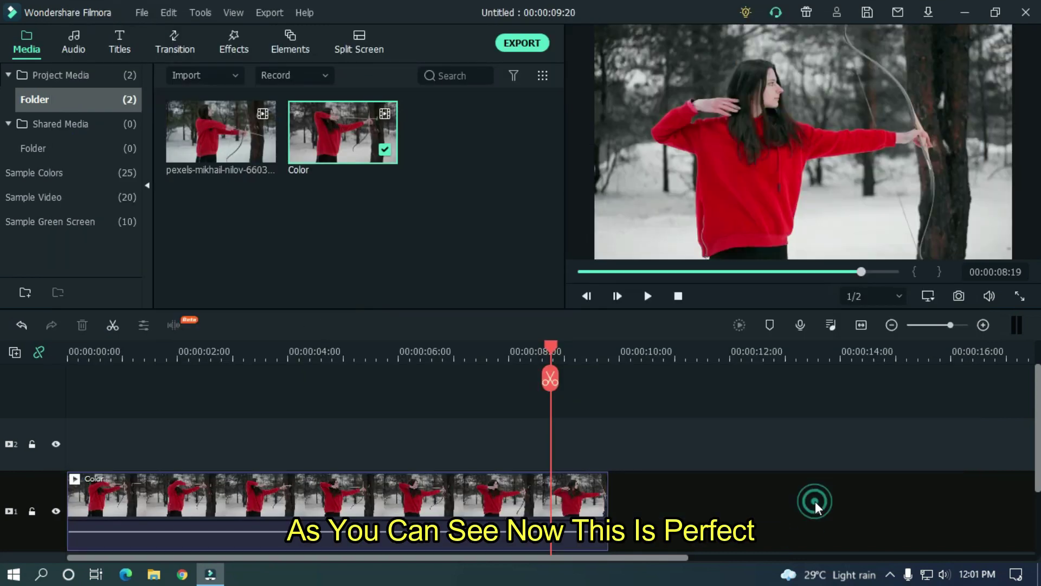
left_click(677, 296)
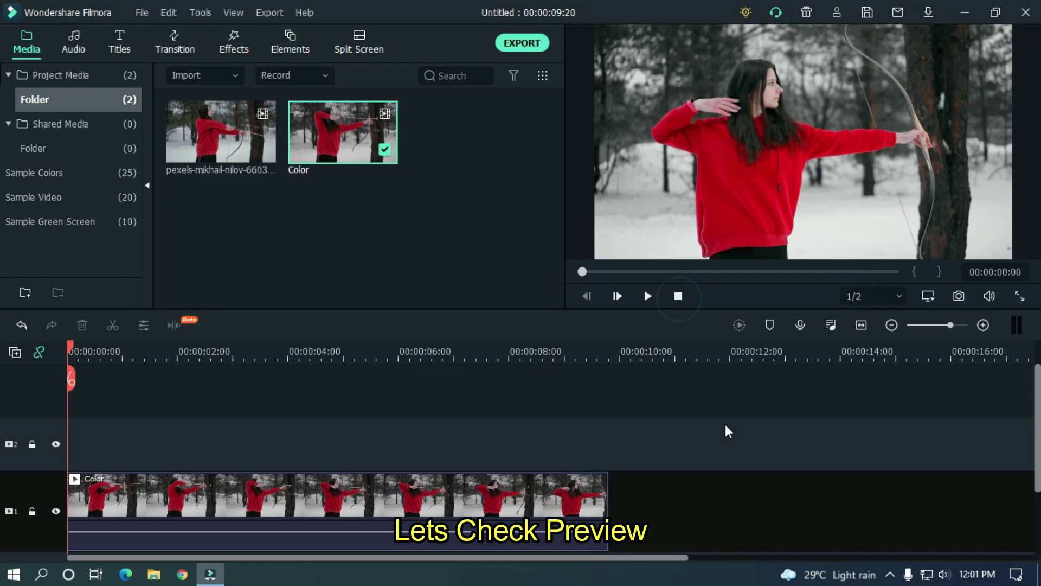
key("space")
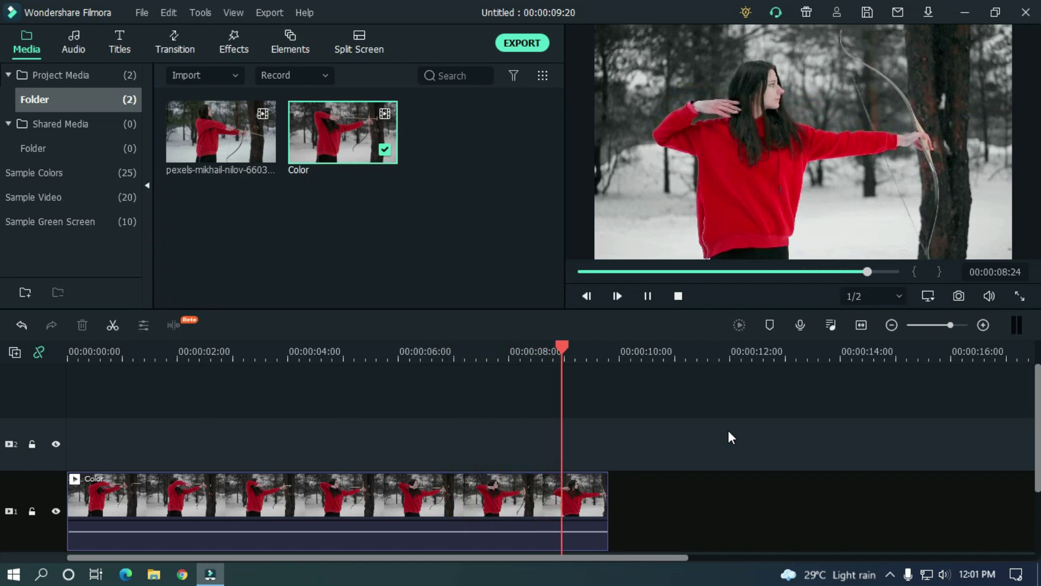
Step: Export the corrected video as MP4 named 'Color Isolation' at 1920x1080, 25 fps
left_click(522, 43)
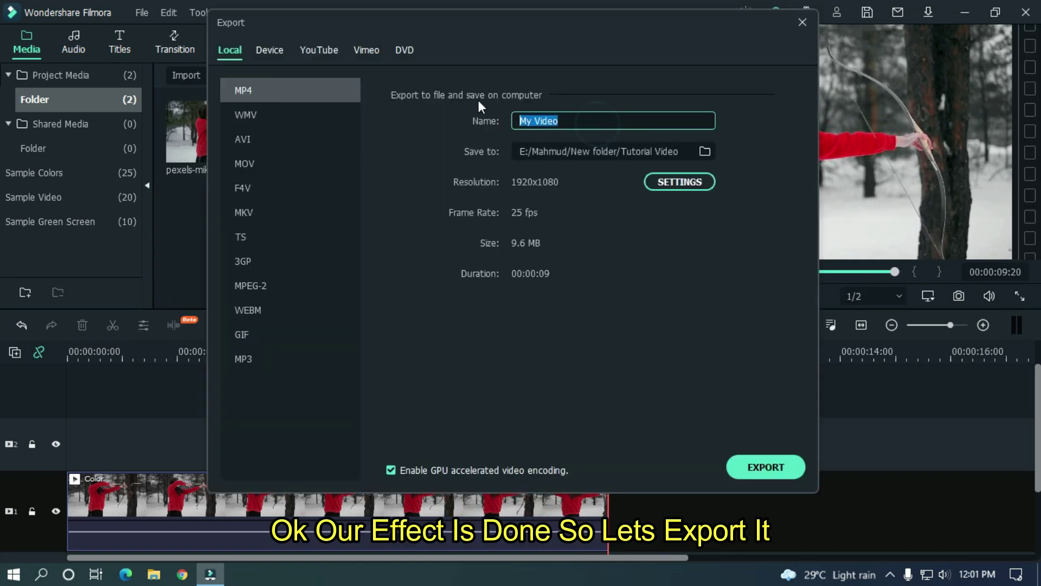
type("Color Isolation")
left_click(766, 467)
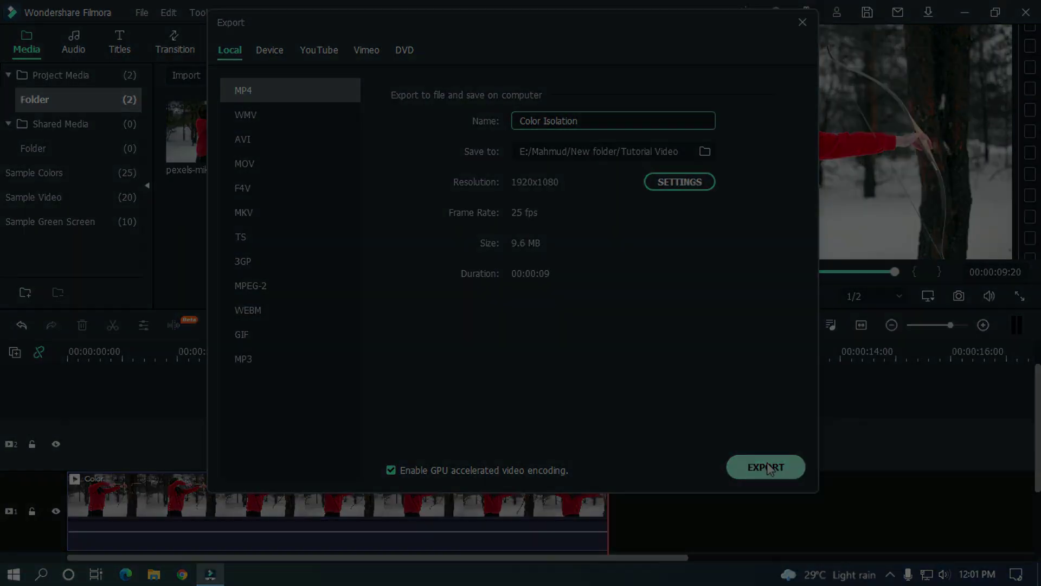